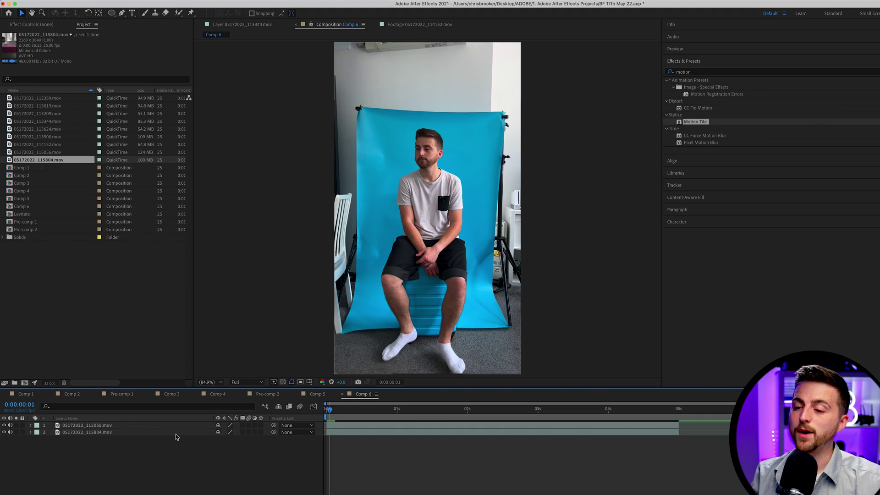
# - Preview the composition and compare the two clips by toggling the visibility of the top layer, 05172022_115056.mov
pyautogui.press('space')
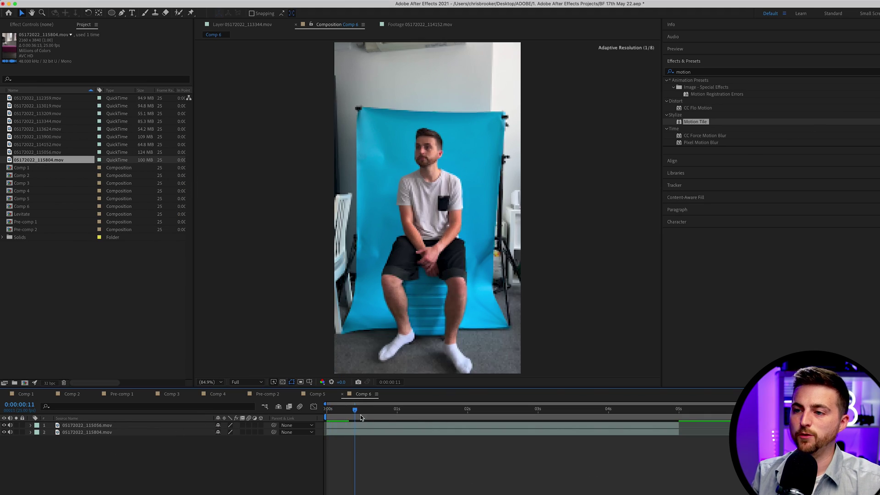
pyautogui.click(449, 420)
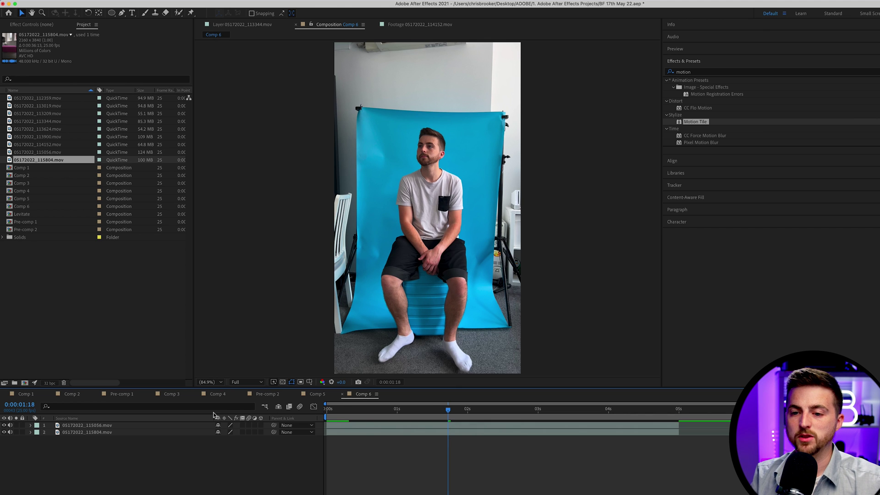
pyautogui.click(64, 426)
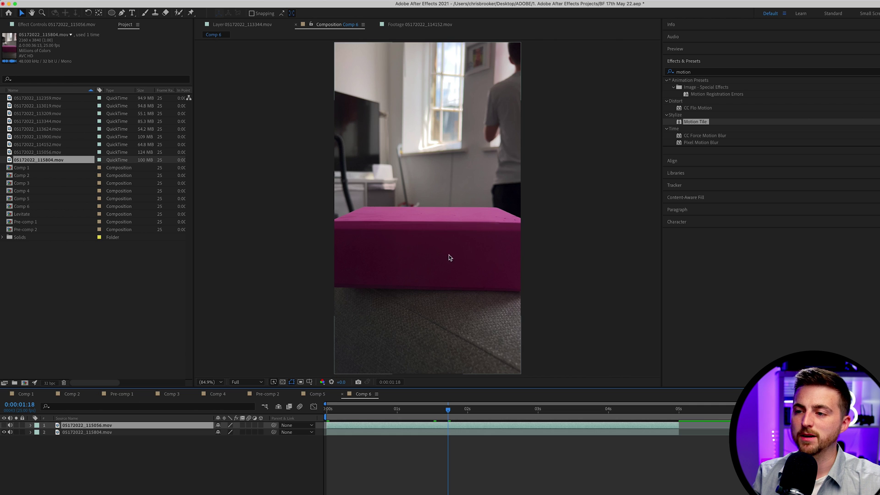
pyautogui.click(4, 425)
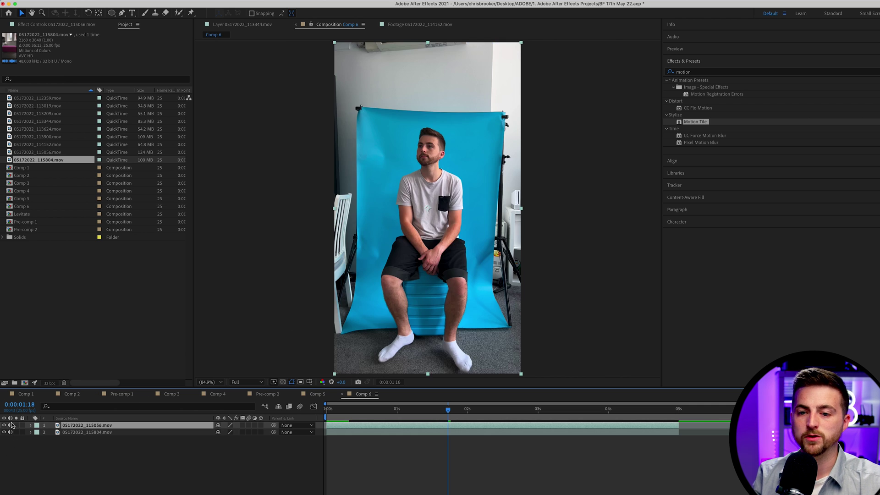
pyautogui.click(5, 426)
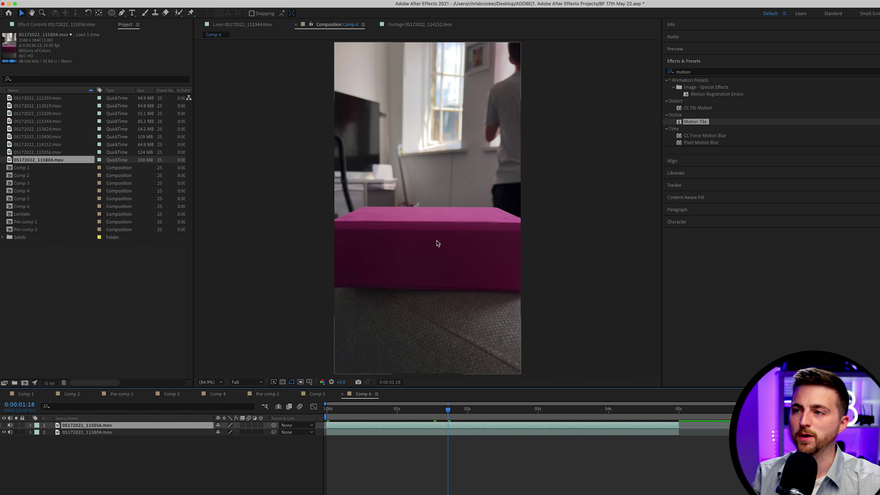
pyautogui.click(5, 425)
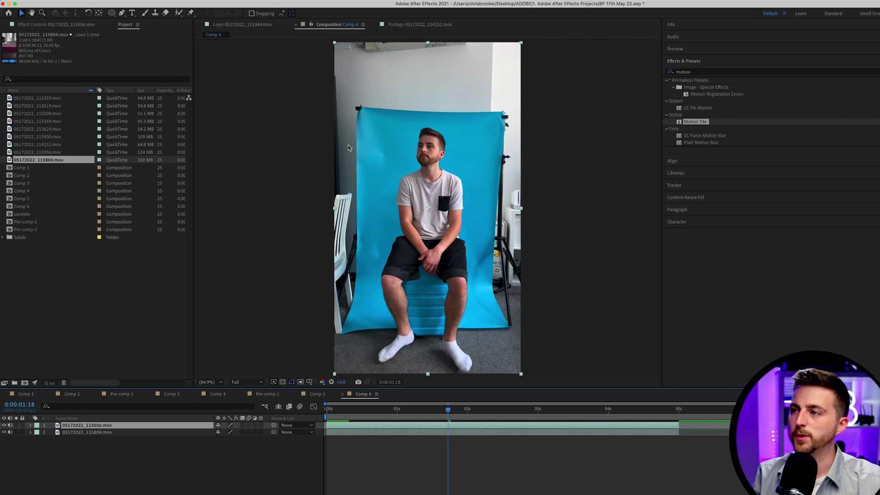
# - Apply Keylight (1.2) to the seated man's clip and sample the blue backdrop as its Screen Colour
pyautogui.click(729, 72)
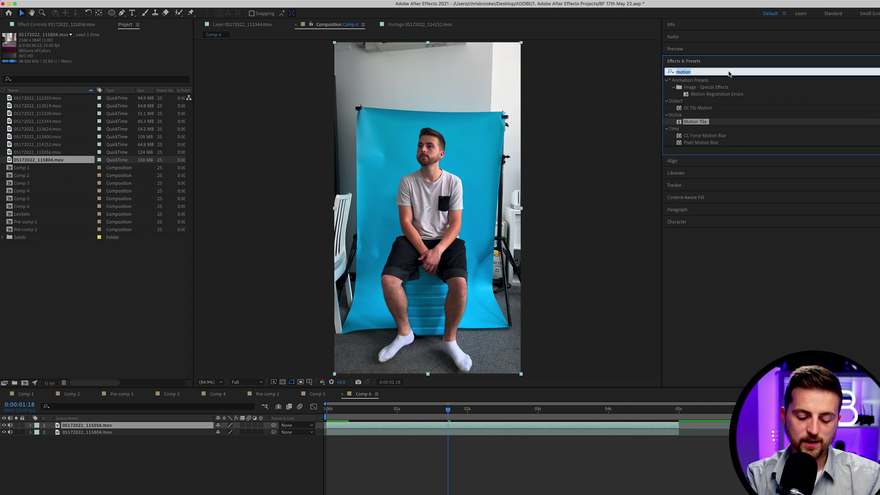
pyautogui.write('keylig')
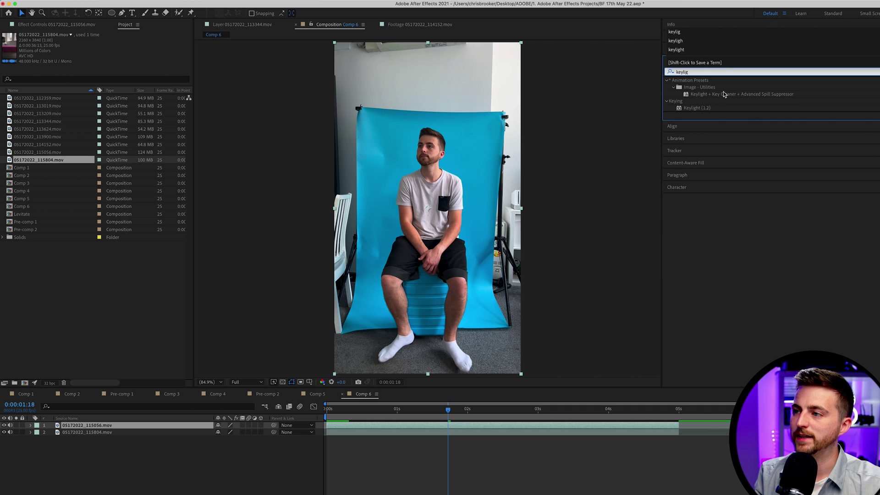
pyautogui.click(709, 109)
pyautogui.moveTo(637, 130); pyautogui.dragTo(477, 175)
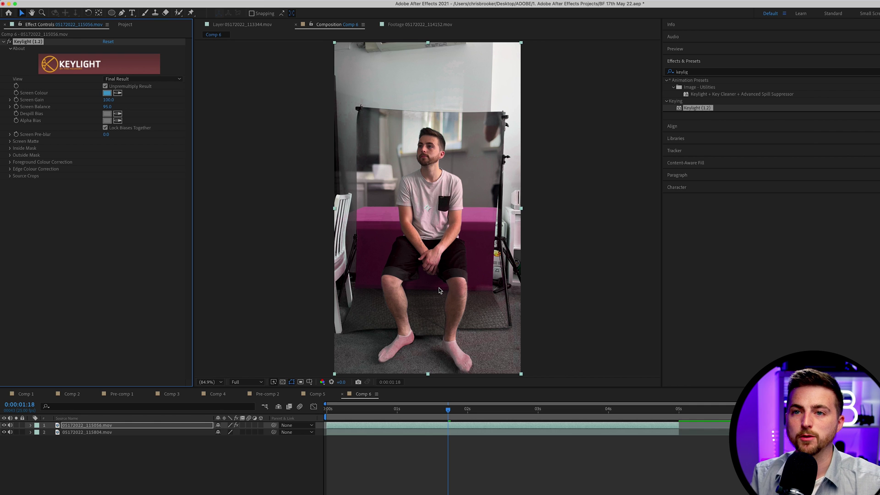
# - Switch the Keylight view to Status, raise Screen Gain to 139 and lower Screen Balance to 76
pyautogui.click(130, 81)
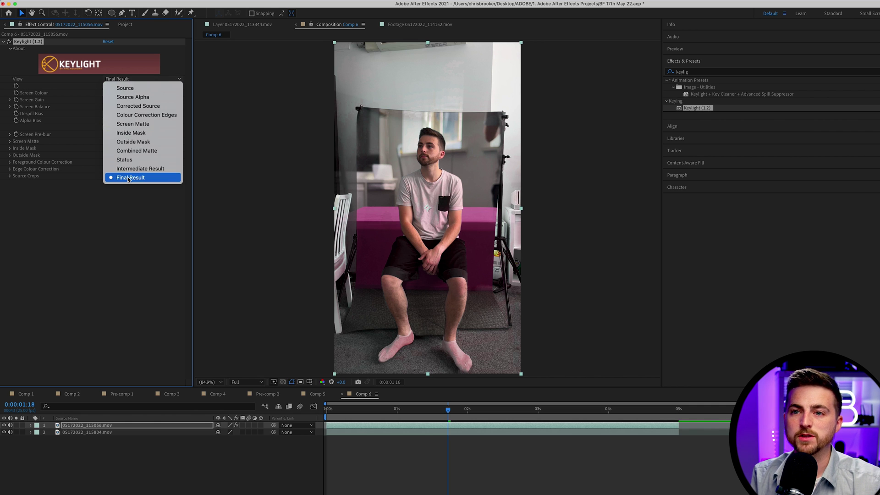
pyautogui.click(126, 162)
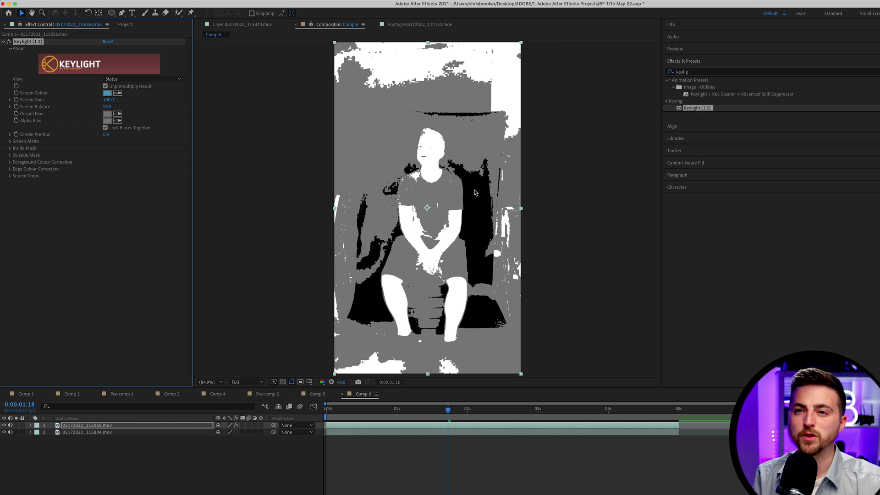
pyautogui.moveTo(108, 100); pyautogui.dragTo(118, 101)
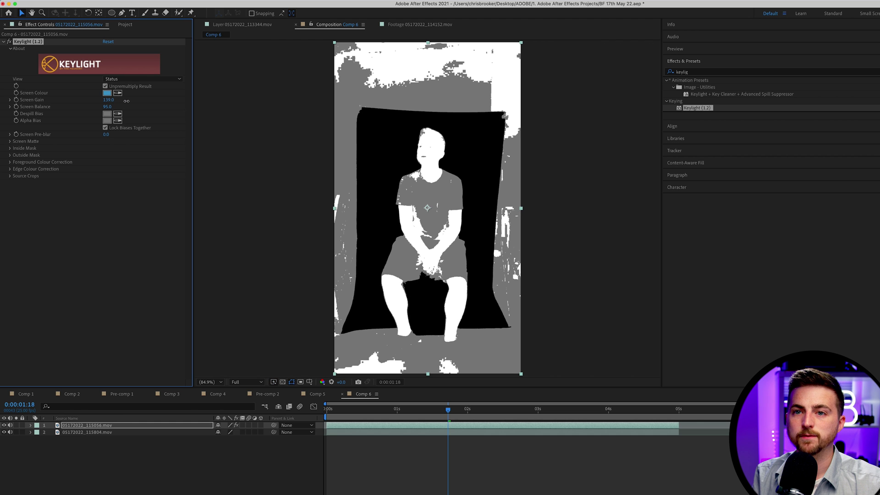
pyautogui.moveTo(103, 108)
pyautogui.mouseDown()
pyautogui.moveTo(114, 108)
pyautogui.moveTo(91, 107)
pyautogui.moveTo(112, 107)
pyautogui.mouseUp()
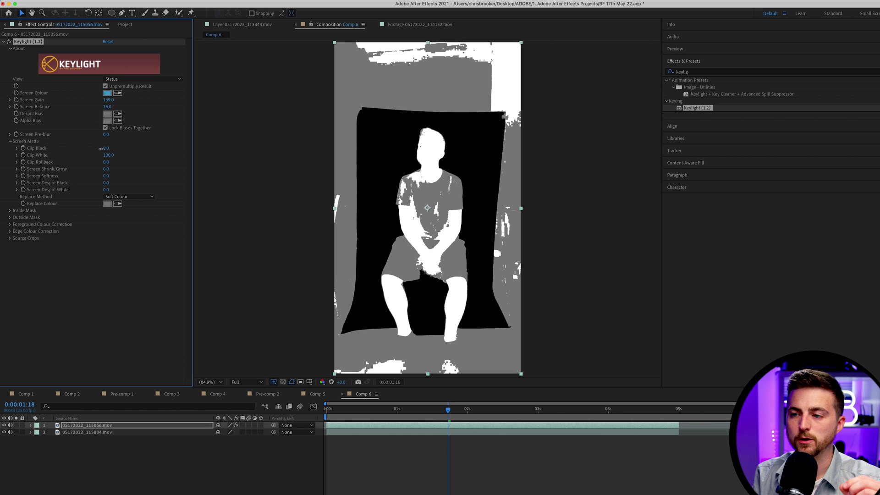
# - Set the Screen Matte's Clip Black to 10 and Clip White to 79, and return the Keylight view to Final Result
pyautogui.moveTo(110, 156); pyautogui.dragTo(94, 155)
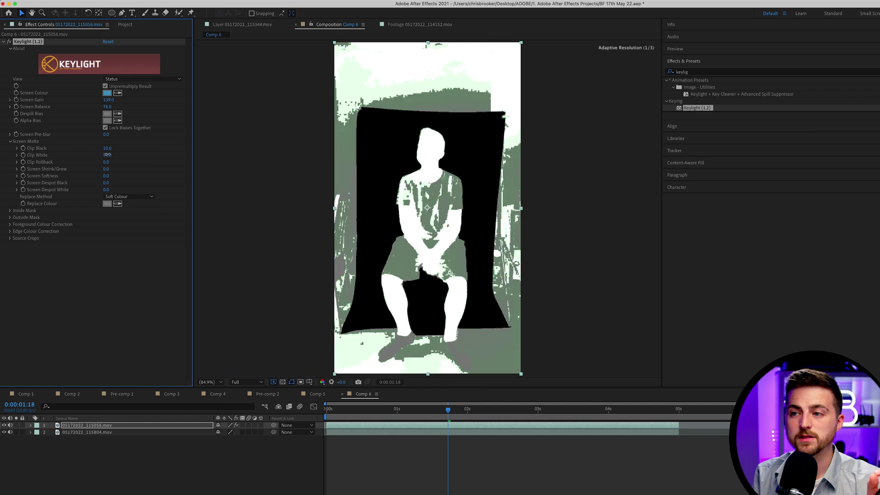
pyautogui.moveTo(108, 154); pyautogui.dragTo(100, 154)
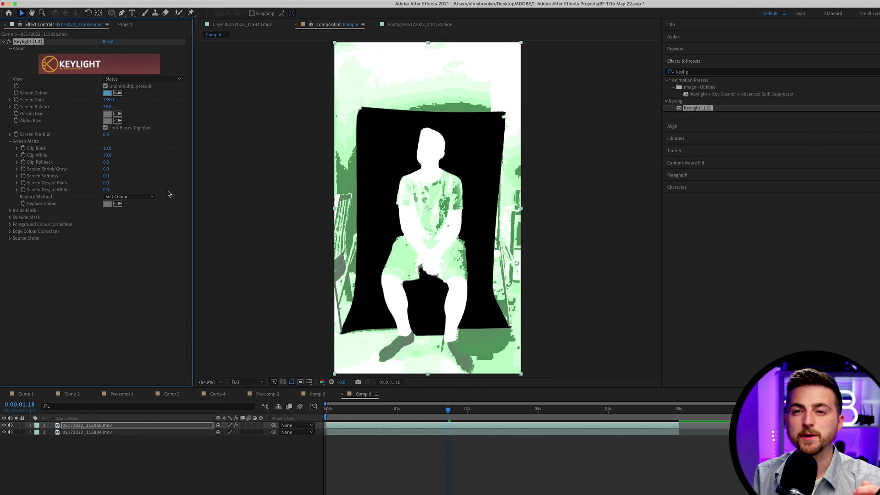
pyautogui.click(133, 80)
pyautogui.click(135, 179)
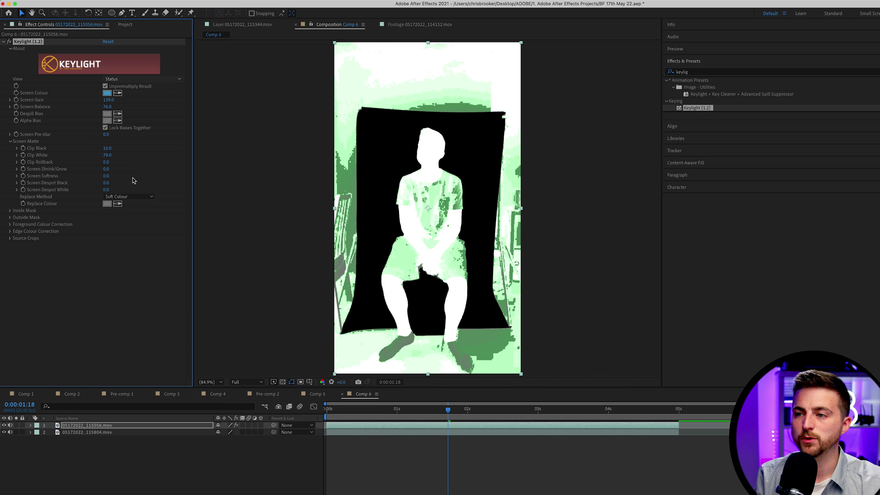
# - Set Keylight's Screen Balance to 45 and check the keyed edges around the man's body up close
pyautogui.scroll(2, 450, 202)
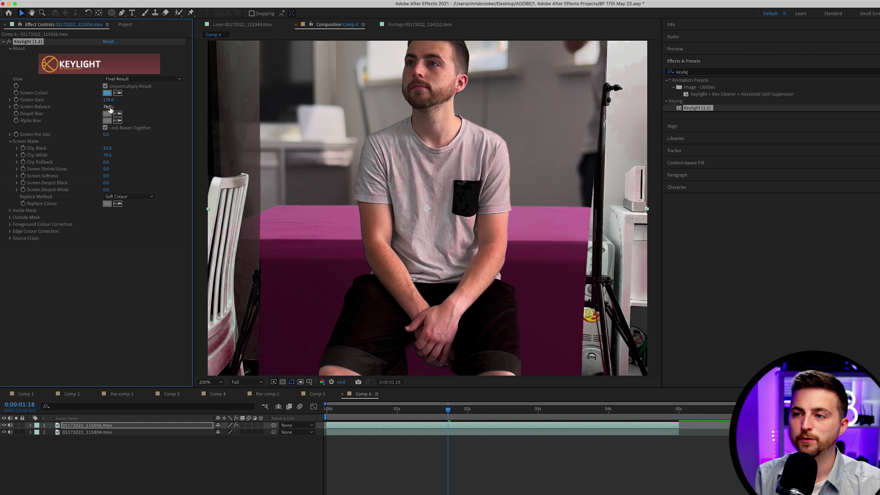
pyautogui.moveTo(115, 107); pyautogui.dragTo(100, 110)
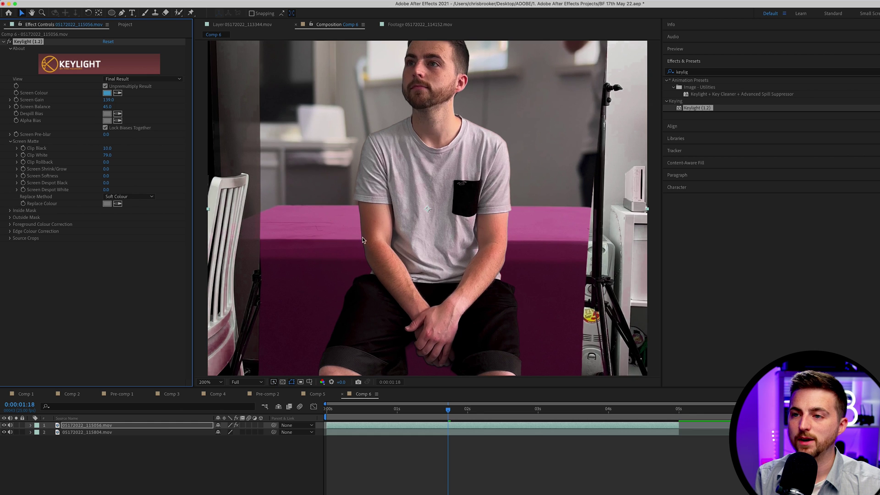
pyautogui.moveTo(411, 329)
pyautogui.mouseDown()
pyautogui.moveTo(389, 125)
pyautogui.moveTo(421, 329)
pyautogui.mouseUp()
pyautogui.moveTo(430, 143); pyautogui.dragTo(436, 56)
pyautogui.moveTo(498, 198); pyautogui.dragTo(461, 213)
pyautogui.scroll(-1, 481, 198)
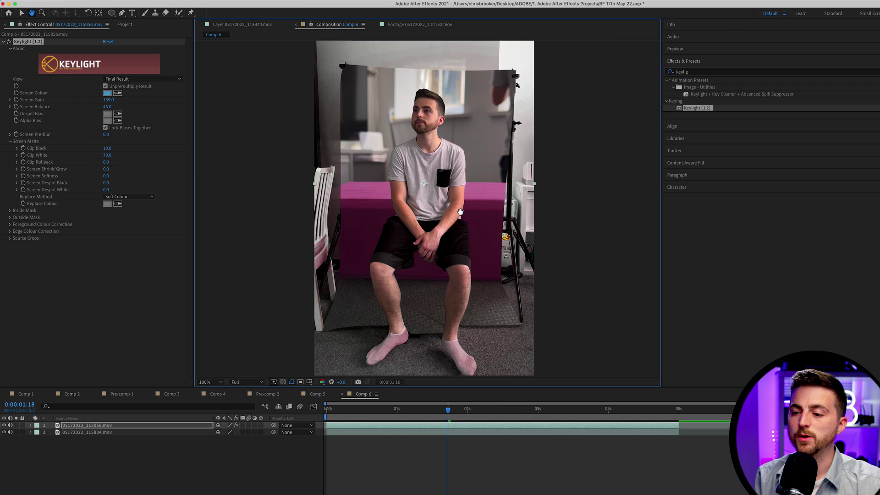
# - Draw a closed Pen mask on the top layer around the seated man, just inside the backdrop's edges and below his feet
pyautogui.click(124, 427)
pyautogui.click(122, 14)
pyautogui.click(355, 75)
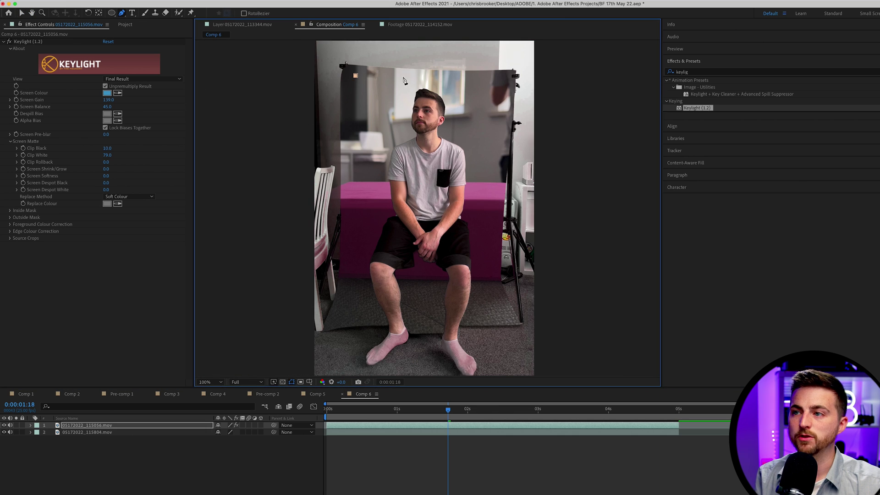
pyautogui.click(501, 79)
pyautogui.click(491, 277)
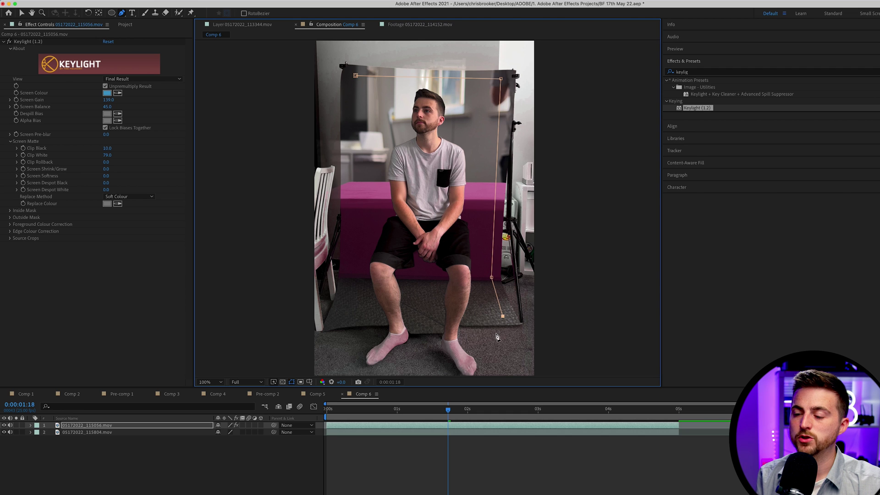
pyautogui.scroll(-3, 500, 343)
pyautogui.click(507, 355)
pyautogui.click(352, 354)
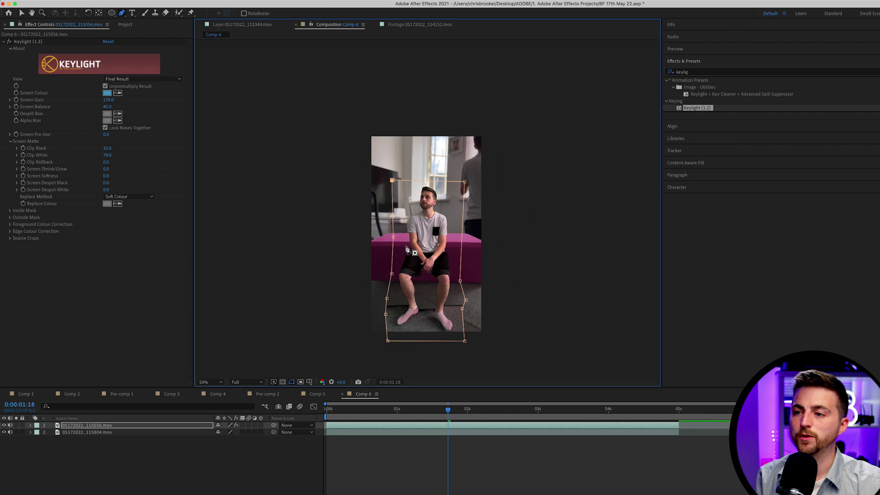
pyautogui.moveTo(408, 250); pyautogui.dragTo(406, 222)
pyautogui.press('.')
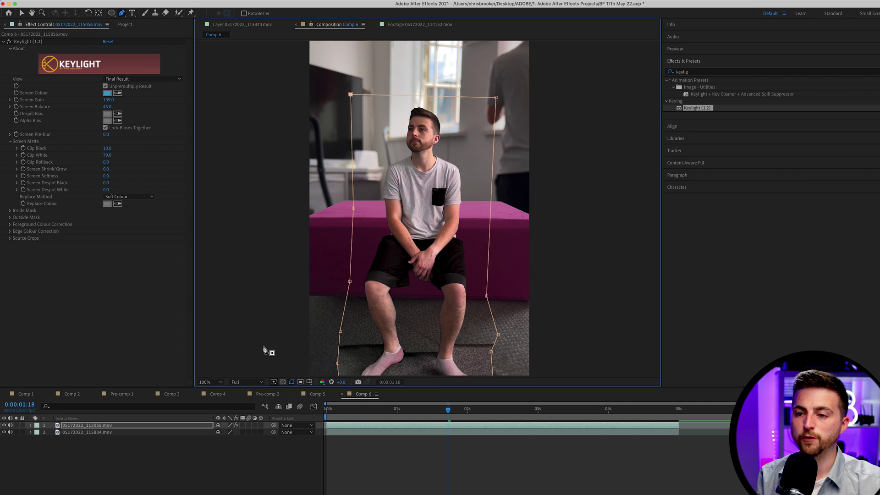
pyautogui.click(210, 383)
pyautogui.click(226, 402)
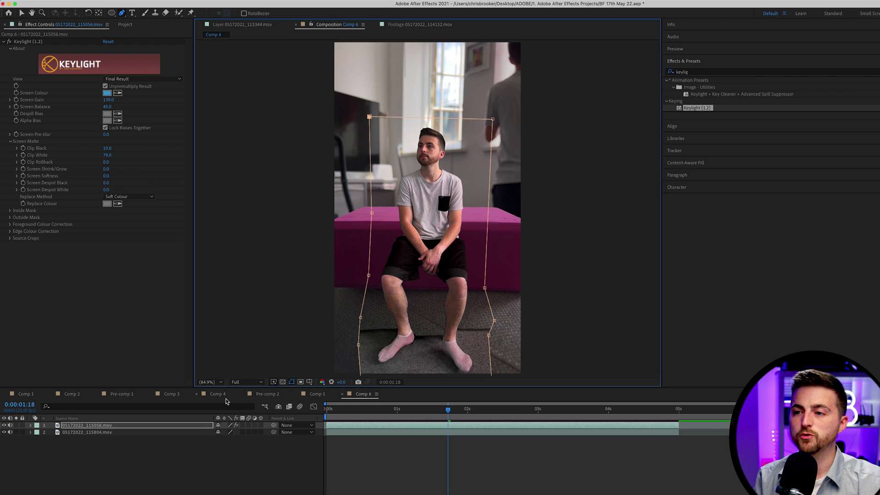
# - Scale the masked clip of the man to 34% and position him sitting on the purple block
pyautogui.click(21, 13)
pyautogui.click(435, 248)
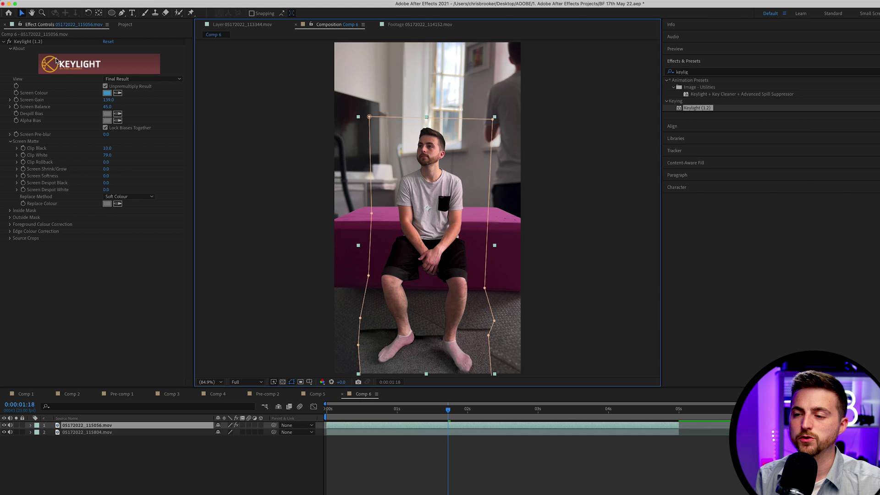
pyautogui.moveTo(418, 224); pyautogui.dragTo(422, 186)
pyautogui.press('s')
pyautogui.moveTo(230, 434); pyautogui.dragTo(202, 434)
pyautogui.moveTo(426, 235); pyautogui.dragTo(423, 250)
pyautogui.click(540, 463)
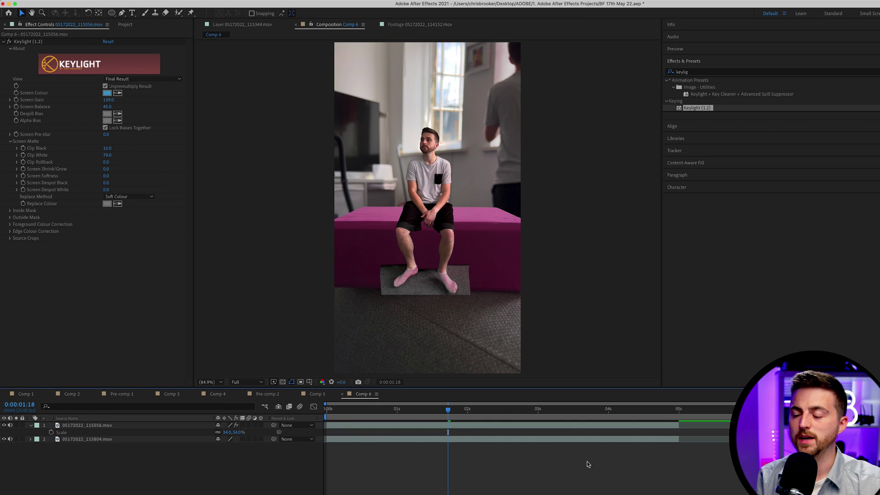
# - Preview the composite and move the playhead to 0:00:00:16 to inspect the carpet left around the feet
pyautogui.moveTo(477, 292); pyautogui.dragTo(452, 322)
pyautogui.press('space')
pyautogui.moveTo(488, 412); pyautogui.dragTo(372, 412)
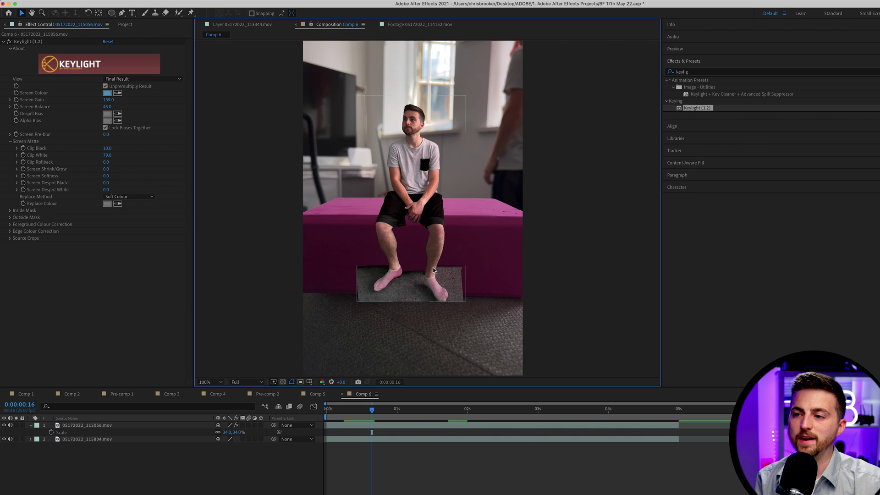
pyautogui.scroll(2, 432, 259)
# - Open the man's clip in its own layer view for the Roto Brush and frame it on his socks
pyautogui.click(79, 425)
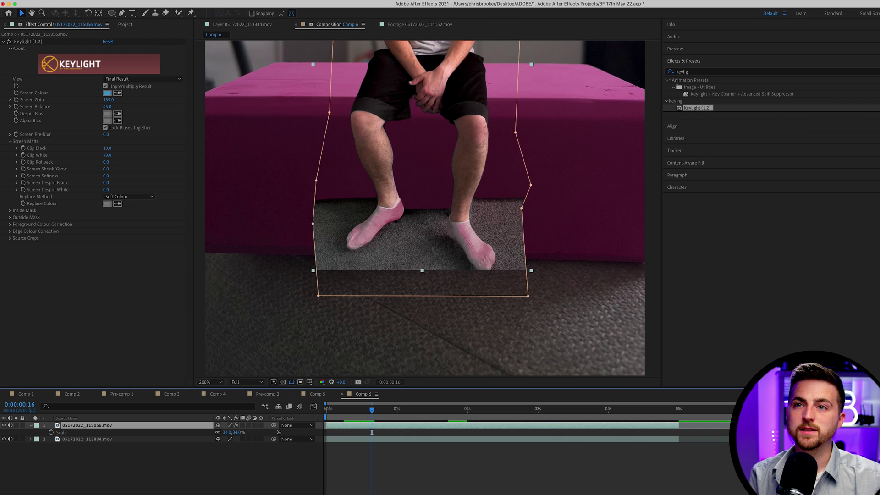
pyautogui.click(178, 13)
pyautogui.doubleClick(365, 223)
pyautogui.moveTo(405, 239); pyautogui.dragTo(431, 99)
pyautogui.scroll(-2, 424, 212)
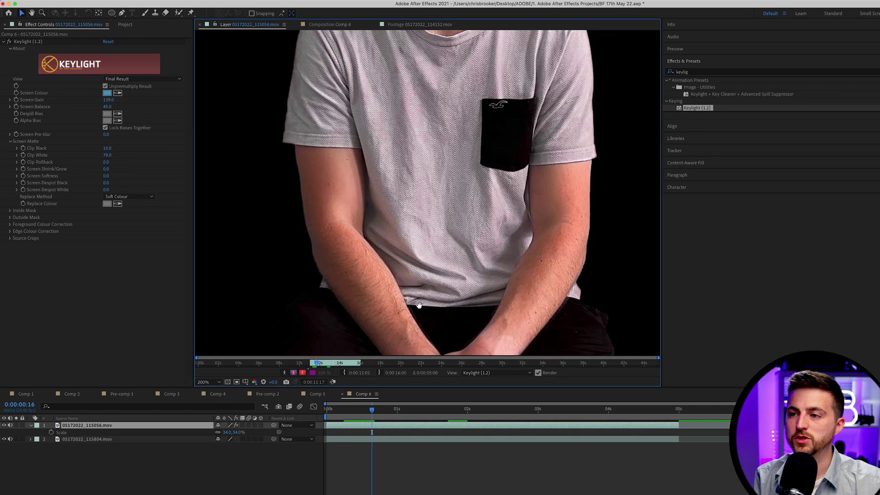
pyautogui.moveTo(419, 304); pyautogui.dragTo(487, 136)
pyautogui.scroll(-5, 488, 136)
pyautogui.press('v')
pyautogui.scroll(-2, 465, 171)
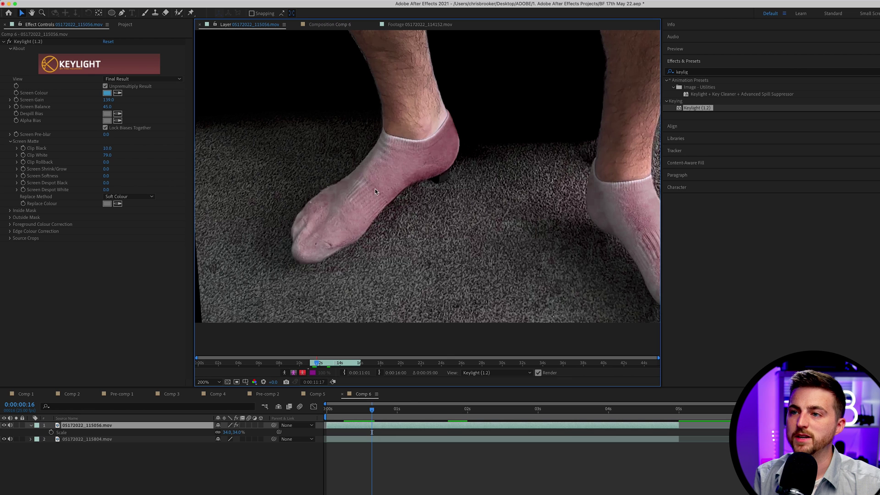
# - Activate the Roto Brush, show the Brushes settings and adjust the brush diameter
pyautogui.click(179, 15)
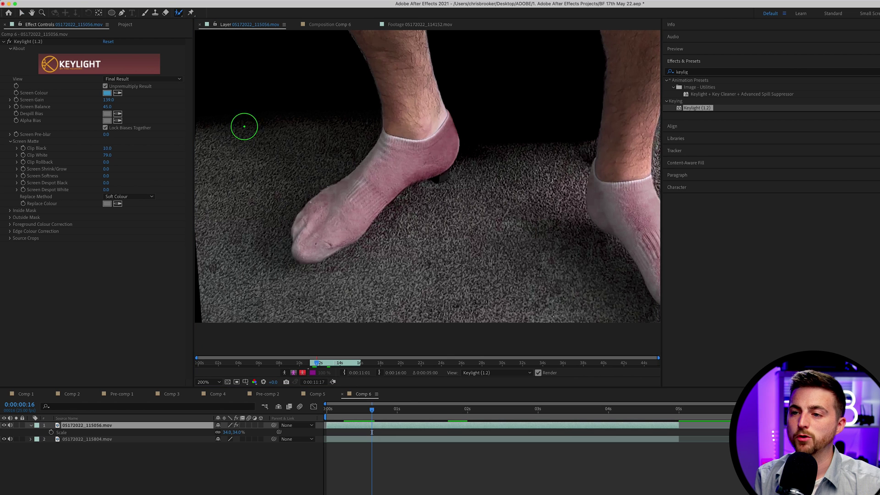
pyautogui.click(254, 5)
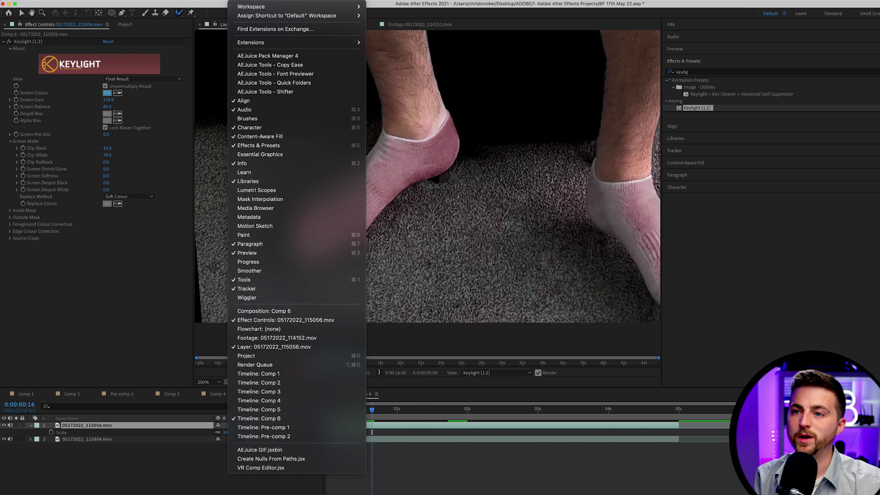
pyautogui.click(266, 120)
pyautogui.moveTo(702, 203); pyautogui.dragTo(693, 204)
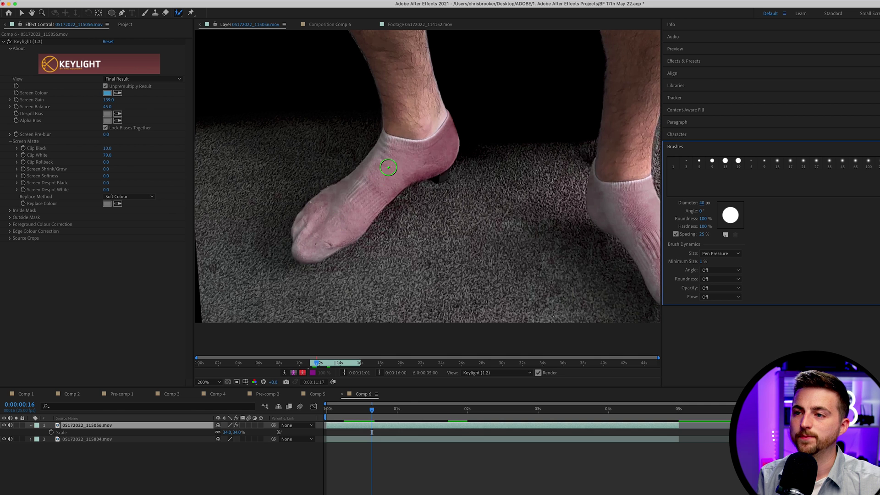
pyautogui.moveTo(406, 97)
pyautogui.mouseDown()
pyautogui.moveTo(387, 156)
pyautogui.moveTo(368, 183)
pyautogui.moveTo(311, 221)
pyautogui.moveTo(316, 232)
pyautogui.moveTo(355, 210)
pyautogui.moveTo(435, 137)
pyautogui.moveTo(394, 62)
pyautogui.mouseUp()
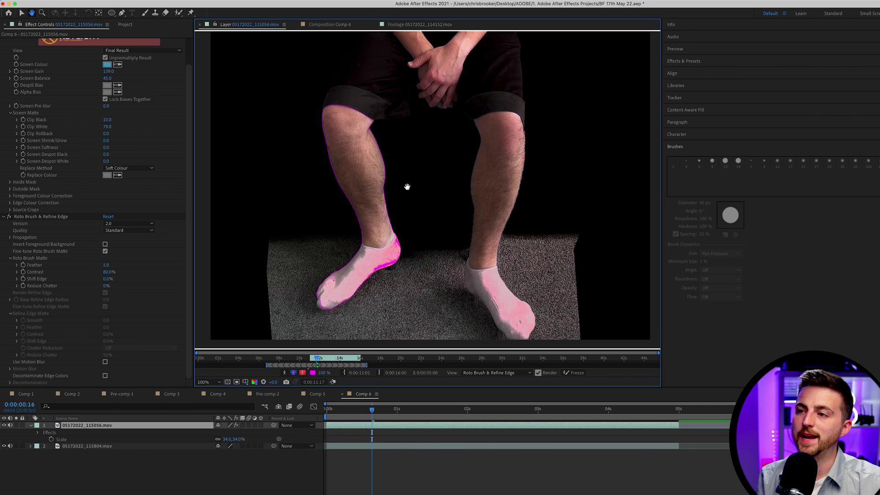
pyautogui.moveTo(502, 285); pyautogui.dragTo(490, 265)
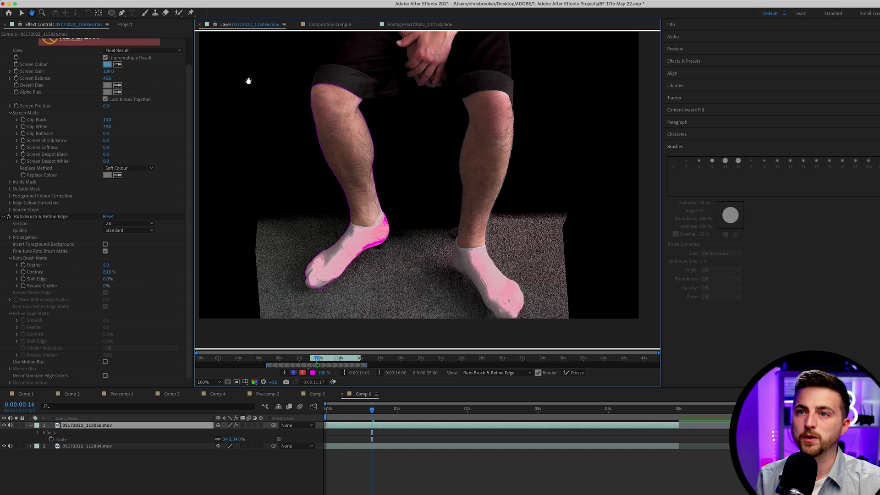
pyautogui.click(180, 13)
pyautogui.moveTo(488, 133)
pyautogui.mouseDown()
pyautogui.moveTo(472, 248)
pyautogui.moveTo(491, 297)
pyautogui.moveTo(507, 308)
pyautogui.mouseUp()
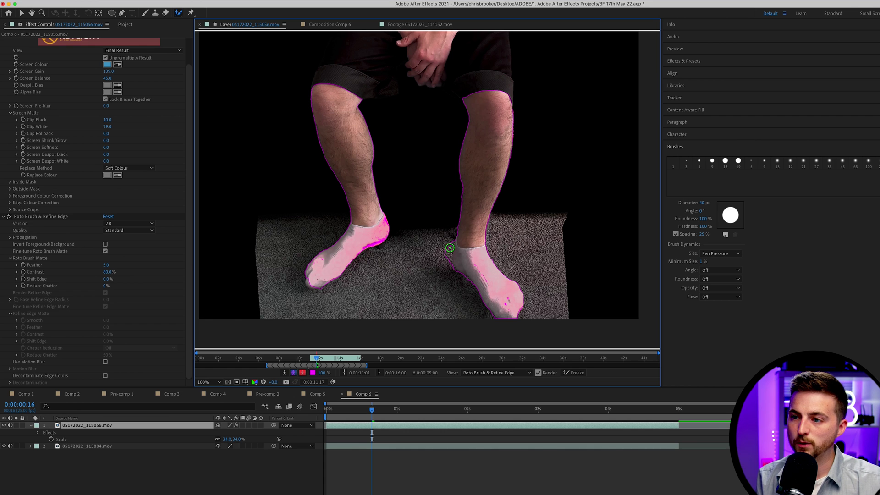
pyautogui.press('alt')
pyautogui.moveTo(446, 265)
pyautogui.mouseDown()
pyautogui.moveTo(480, 286)
pyautogui.moveTo(462, 264)
pyautogui.moveTo(463, 232)
pyautogui.mouseUp()
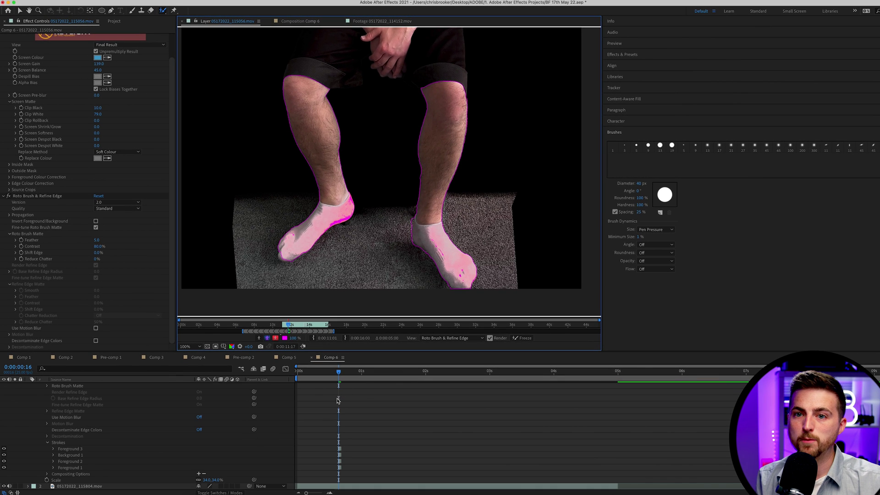
pyautogui.scroll(5, 341, 402)
pyautogui.click(48, 196)
pyautogui.press('Delete')
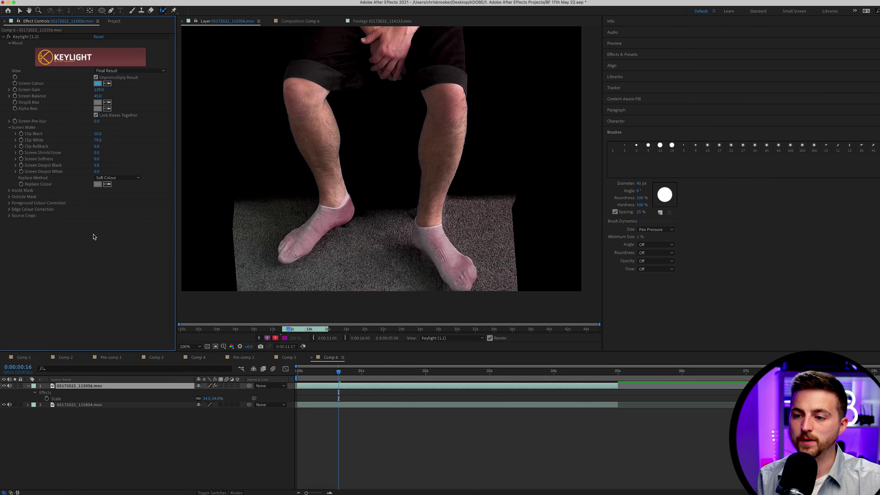
# - Return to 0:00:00:00, select both legs and socks with the Roto Brush, and propagate the selection through the clip
pyautogui.moveTo(336, 376); pyautogui.dragTo(297, 374)
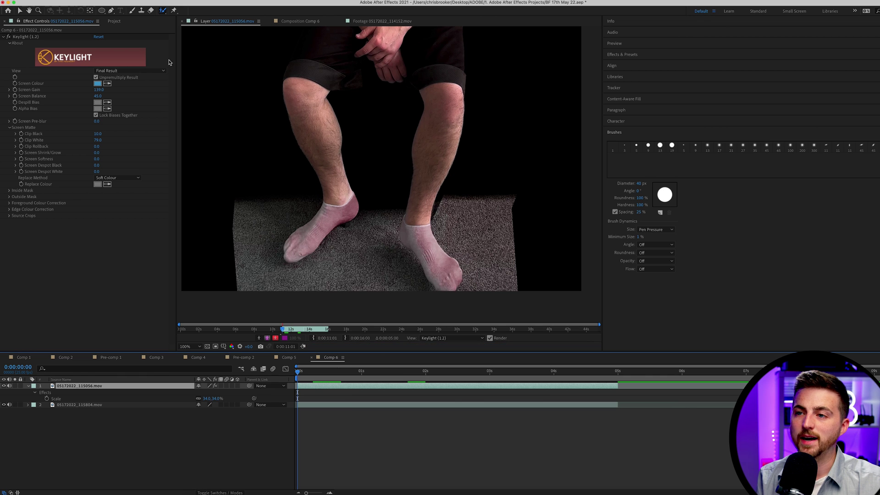
pyautogui.moveTo(307, 97)
pyautogui.mouseDown()
pyautogui.moveTo(332, 196)
pyautogui.moveTo(328, 216)
pyautogui.moveTo(298, 242)
pyautogui.mouseUp()
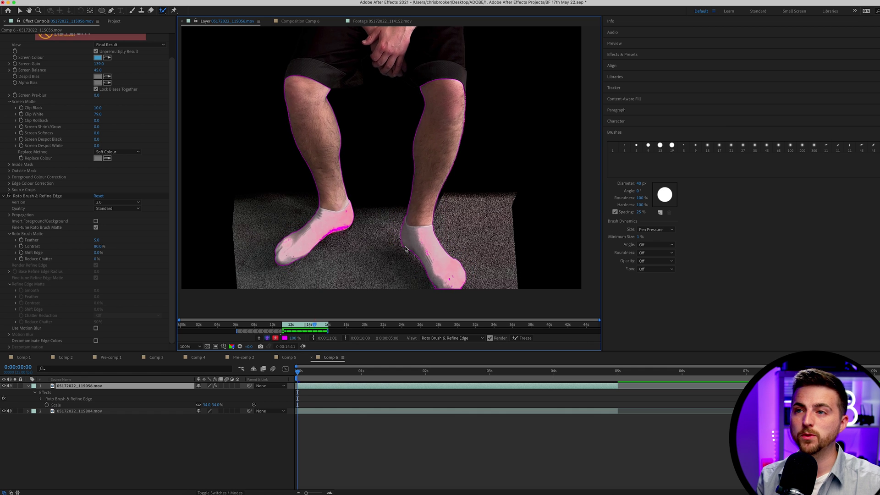
pyautogui.press('space')
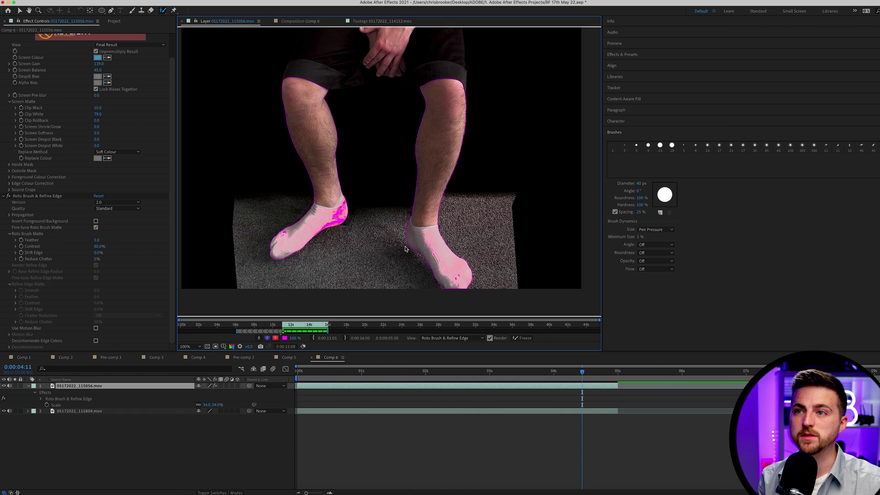
# - Preview the rotoscoped legs in Comp 6 and inspect the sock edges, then fit the whole frame in view
pyautogui.click(312, 22)
pyautogui.click(453, 430)
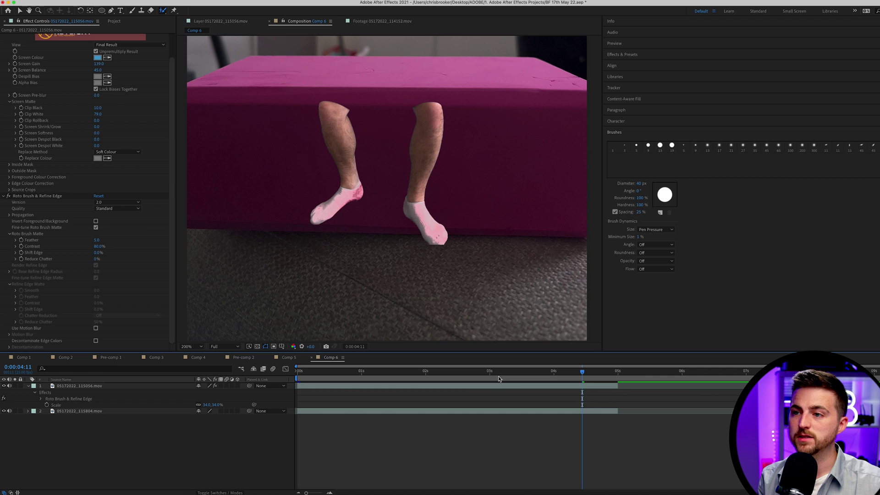
pyautogui.press('space')
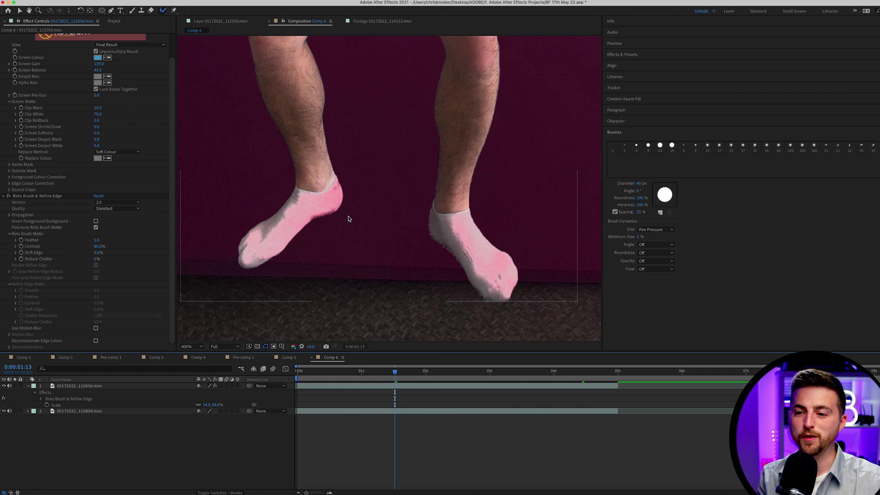
pyautogui.click(198, 346)
pyautogui.click(202, 361)
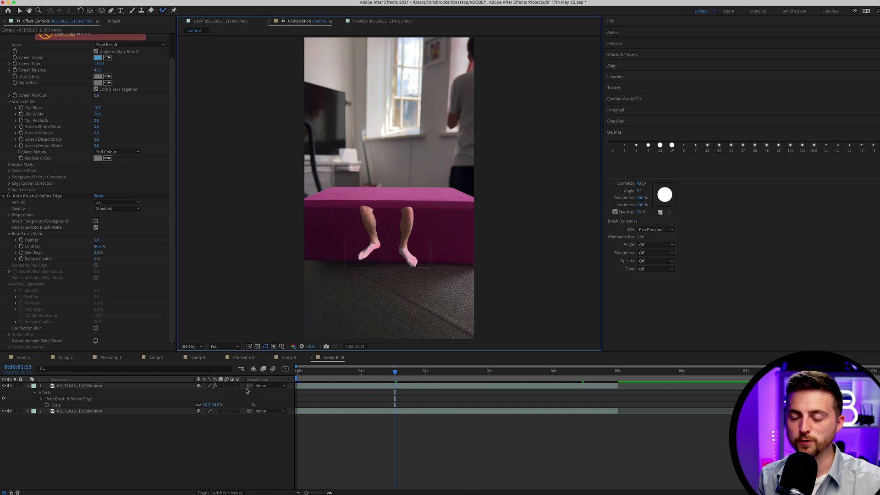
# - Duplicate the man's clip layer and remove the Roto Brush & Refine Edge effect from the lower copy
pyautogui.click(82, 387)
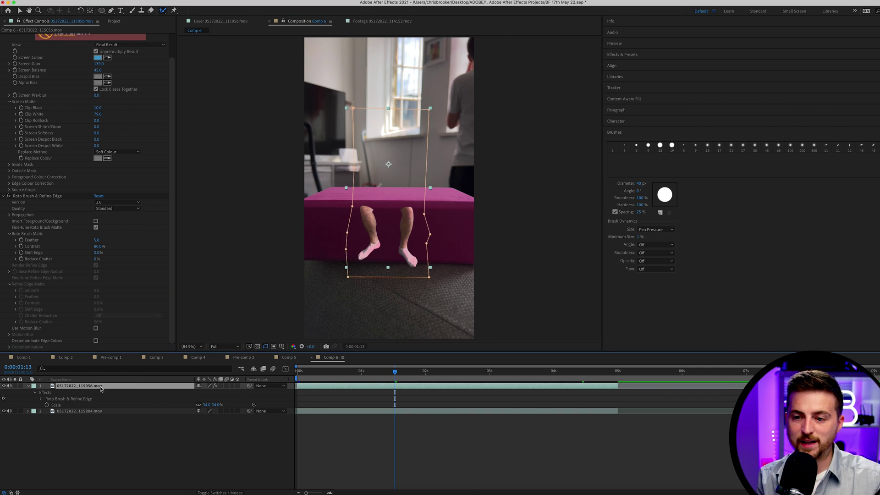
pyautogui.press('super+d')
pyautogui.click(94, 393)
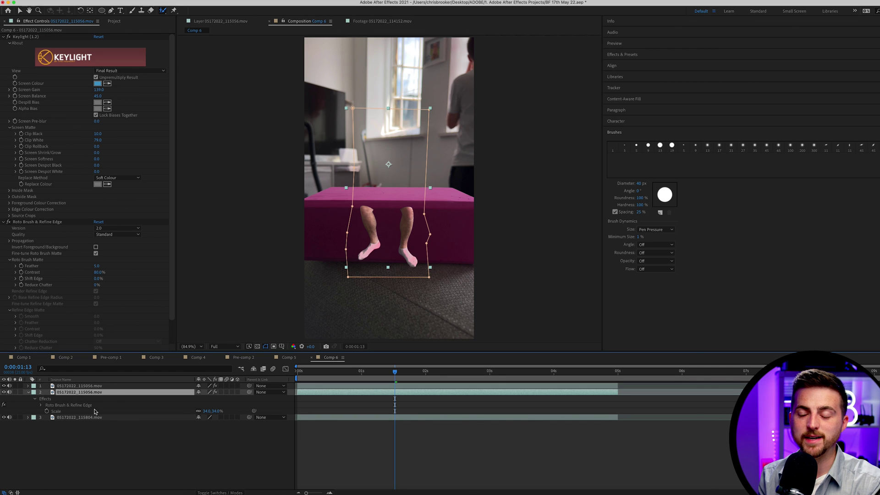
pyautogui.click(44, 224)
pyautogui.press('Delete')
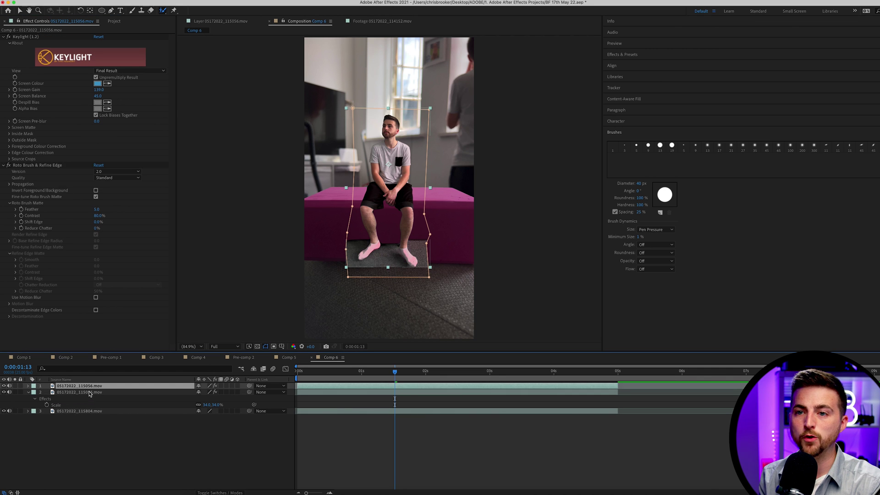
# - Delete the lower copy's mask points around the legs and feet so its mask keeps only the man's upper body
pyautogui.click(347, 233)
pyautogui.press('Delete')
pyautogui.click(346, 249)
pyautogui.press('Delete')
pyautogui.click(348, 277)
pyautogui.press('Delete')
pyautogui.click(430, 277)
pyautogui.press('Delete')
pyautogui.click(426, 243)
pyautogui.press('Delete')
pyautogui.click(422, 226)
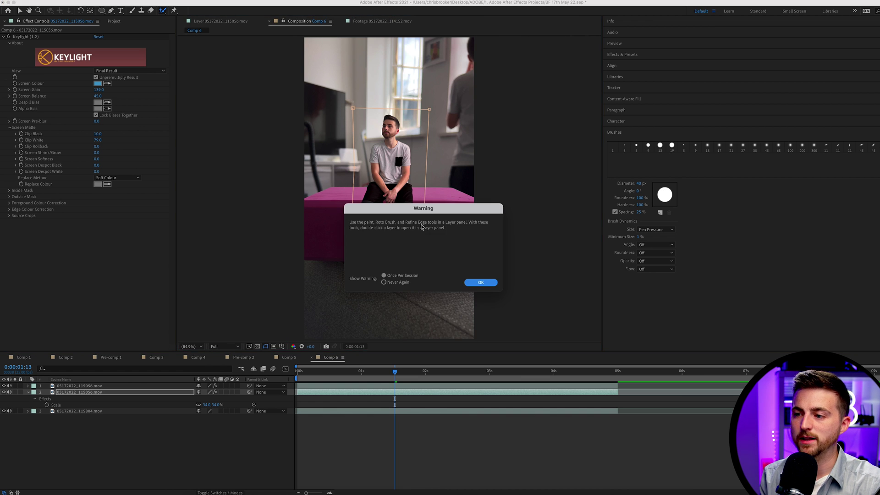
pyautogui.click(481, 284)
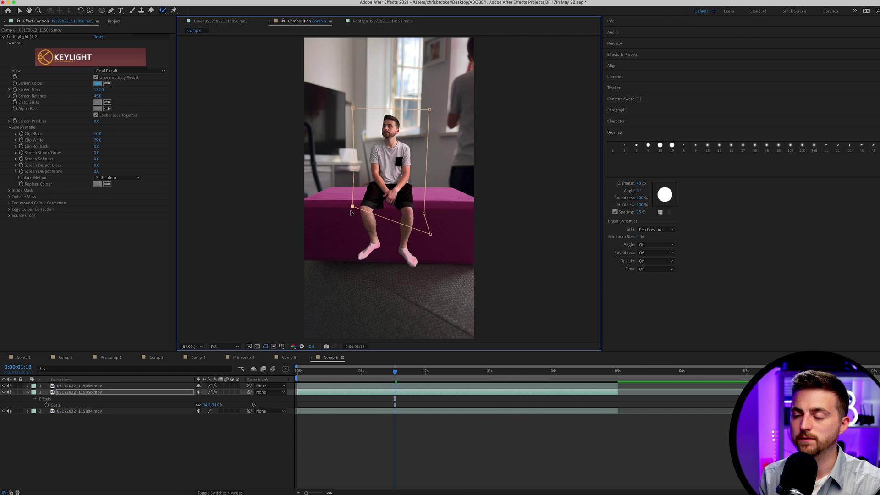
pyautogui.moveTo(352, 206); pyautogui.dragTo(349, 215)
pyautogui.press('Delete')
# - Deselect the layers and go to frame 0:00:00:01 to check the combined upper body and legs
pyautogui.click(372, 438)
pyautogui.press('Home')
pyautogui.press('pagedown')
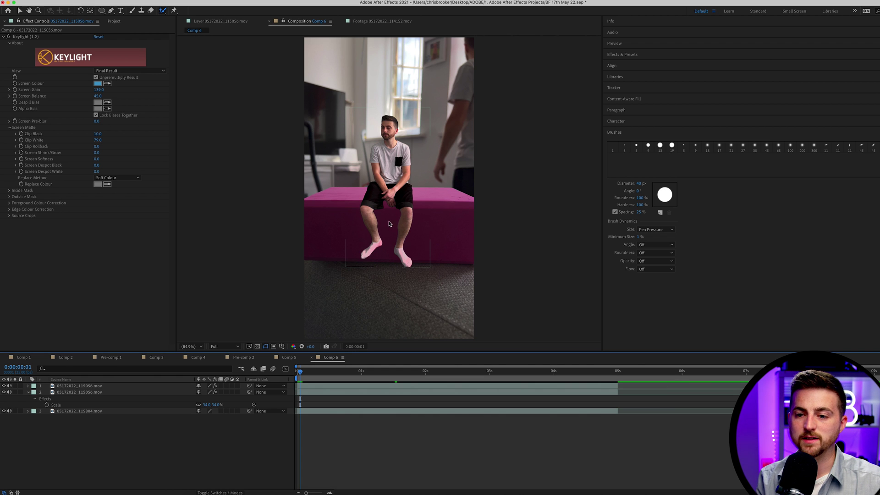
# - Pre-compose both layers of the man, moving all attributes, into a composition named "Mini" plus his first name
pyautogui.click(92, 392)
pyautogui.keyDown('shift'); pyautogui.click(98, 386); pyautogui.keyUp('shift')
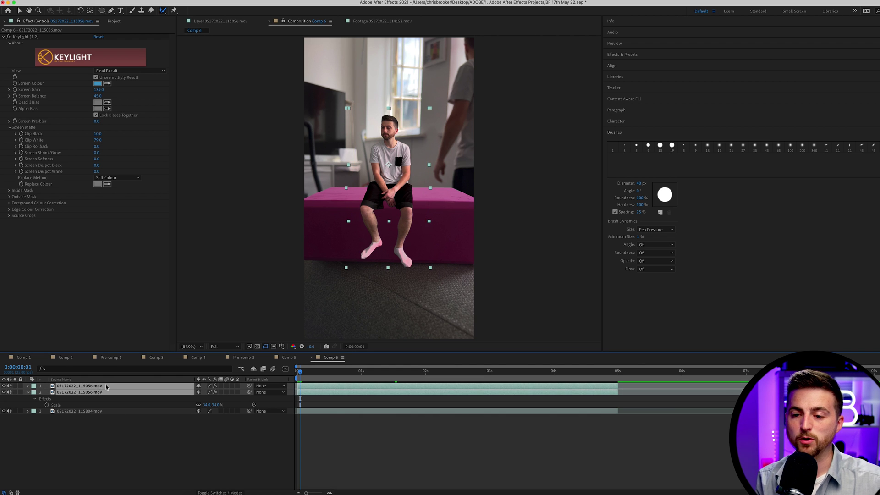
pyautogui.rightClick(102, 387)
pyautogui.click(128, 452)
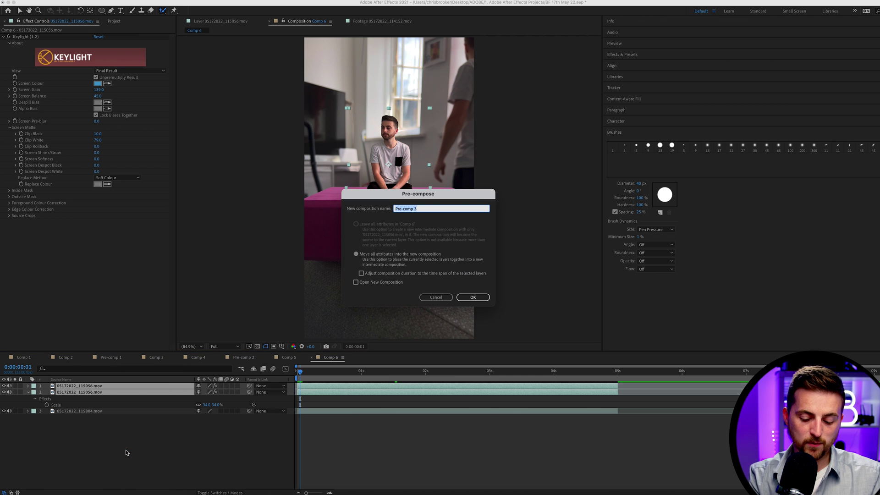
pyautogui.write('Mini Chris')
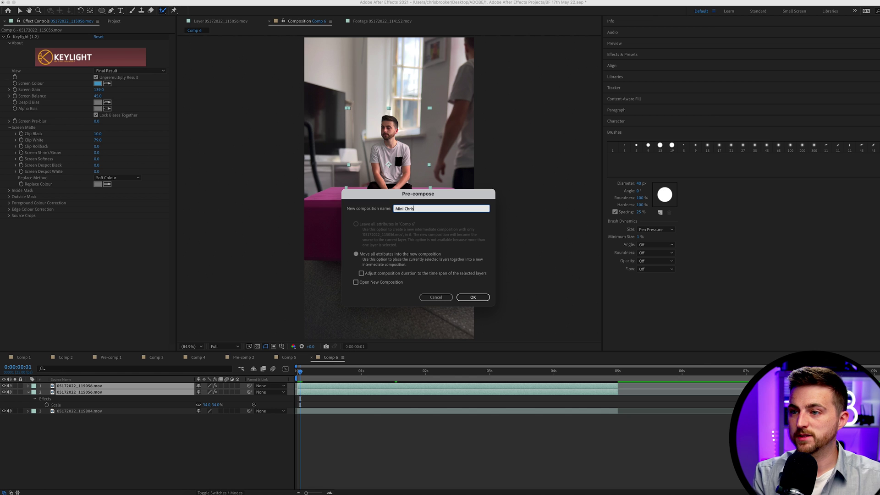
pyautogui.press('Return')
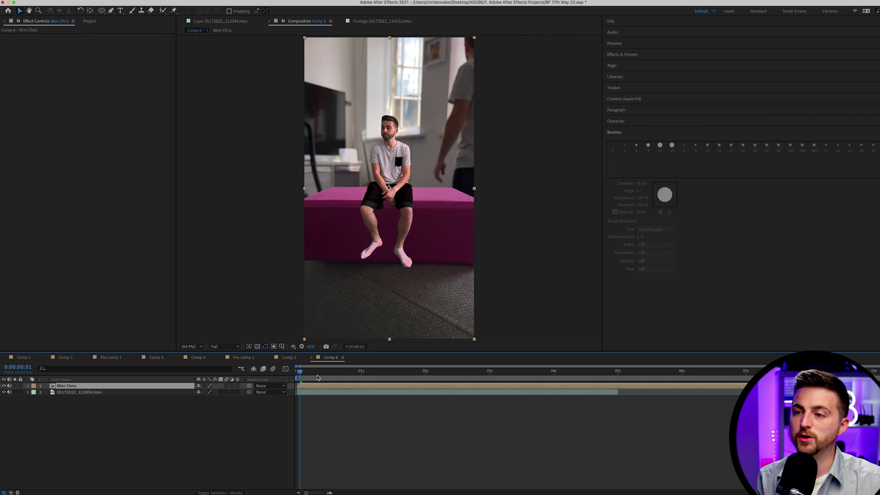
# - Play the composite from the first frame and examine up close how the man's legs and shorts sit against the purple block
pyautogui.moveTo(317, 377); pyautogui.dragTo(424, 408)
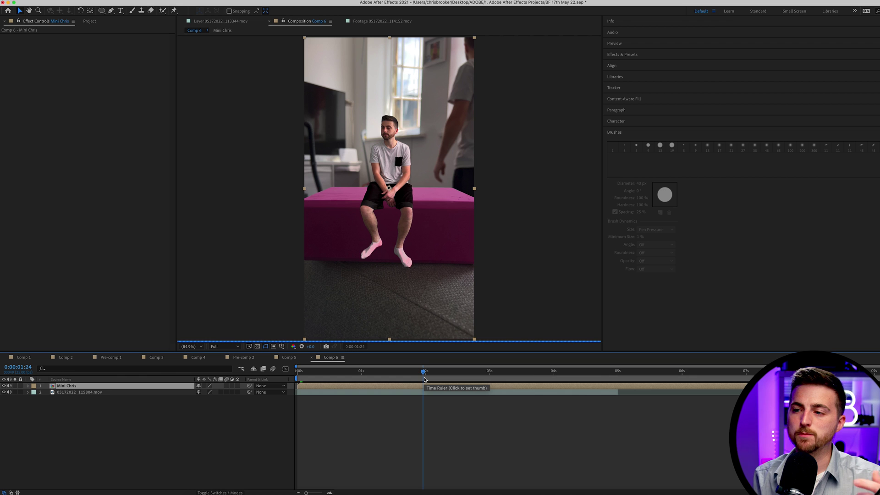
pyautogui.click(372, 377)
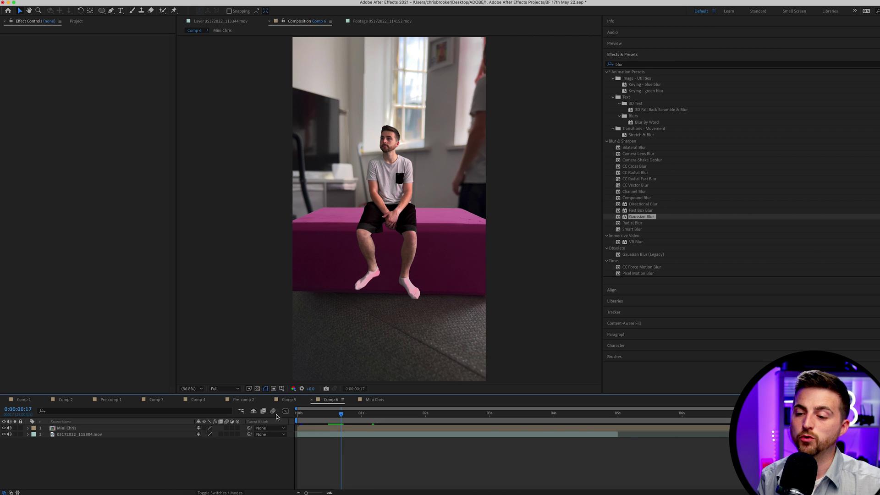
pyautogui.moveTo(323, 415); pyautogui.dragTo(274, 419)
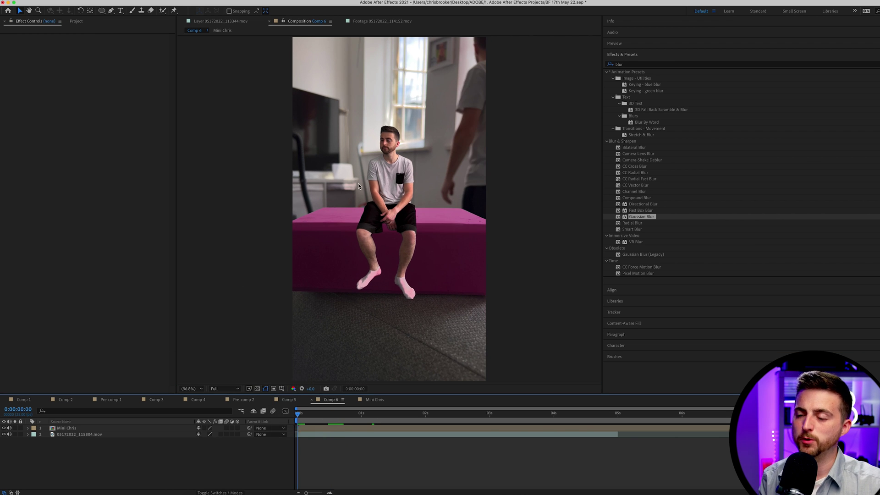
pyautogui.press('space')
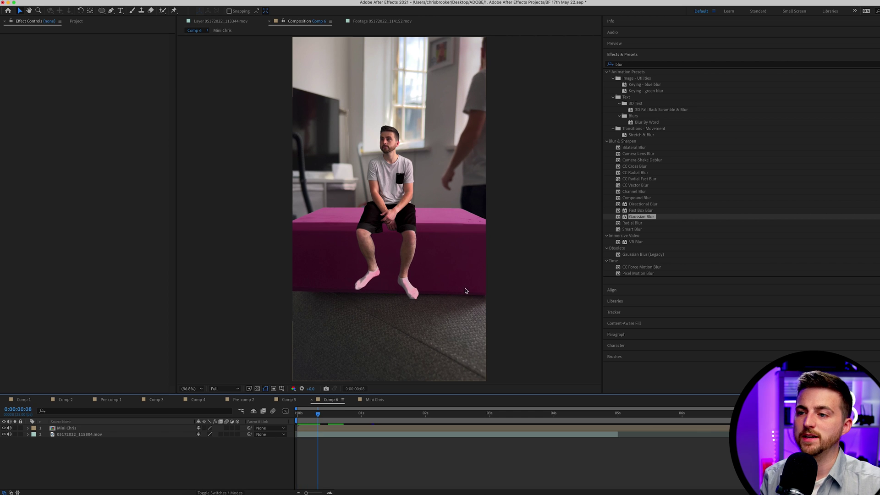
pyautogui.scroll(1, 385, 190)
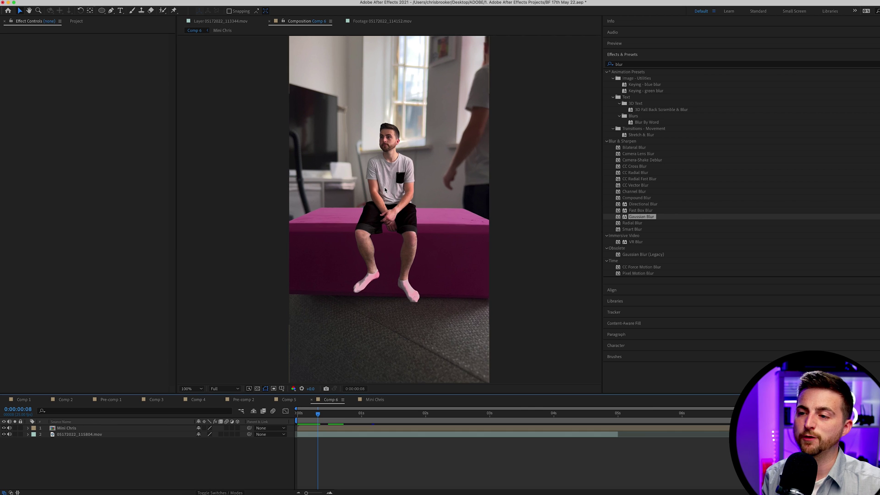
pyautogui.scroll(2, 386, 214)
pyautogui.moveTo(422, 367); pyautogui.dragTo(475, 111)
pyautogui.press('v')
pyautogui.scroll(-2, 353, 236)
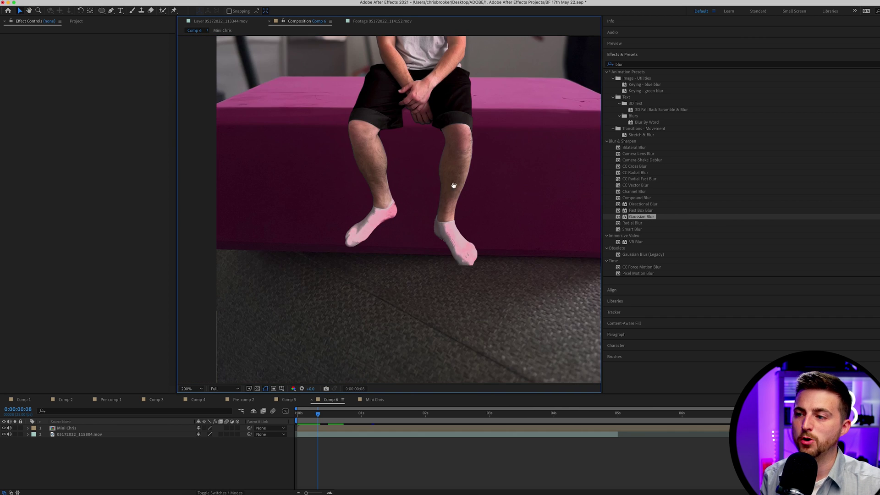
pyautogui.moveTo(465, 177); pyautogui.dragTo(429, 204)
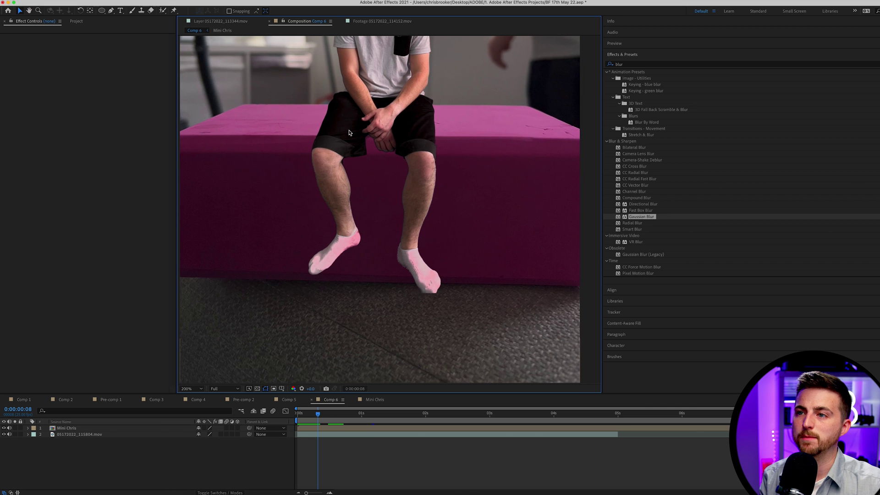
pyautogui.moveTo(348, 122); pyautogui.dragTo(350, 231)
pyautogui.moveTo(299, 255); pyautogui.dragTo(339, 163)
# - Create a 1080 x 1920 px solid in a very dark blue
pyautogui.click(133, 2)
pyautogui.moveTo(138, 14)
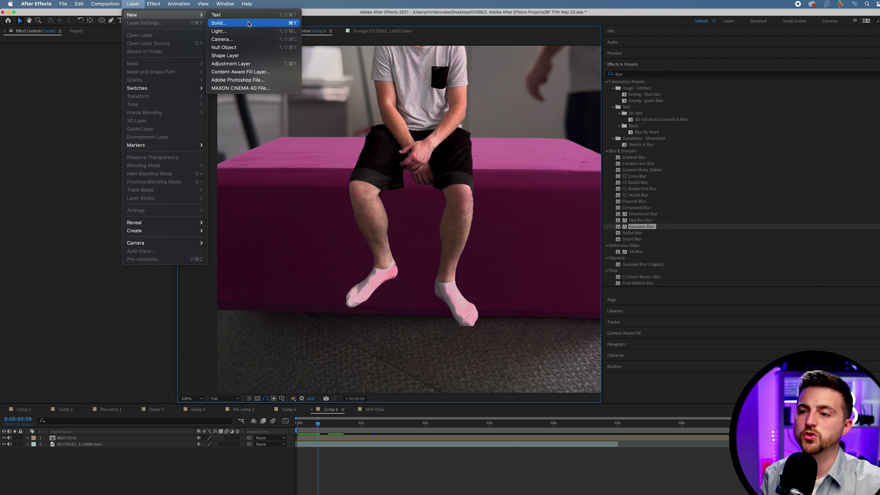
pyautogui.click(249, 23)
pyautogui.click(262, 228)
pyautogui.click(259, 272)
pyautogui.click(347, 184)
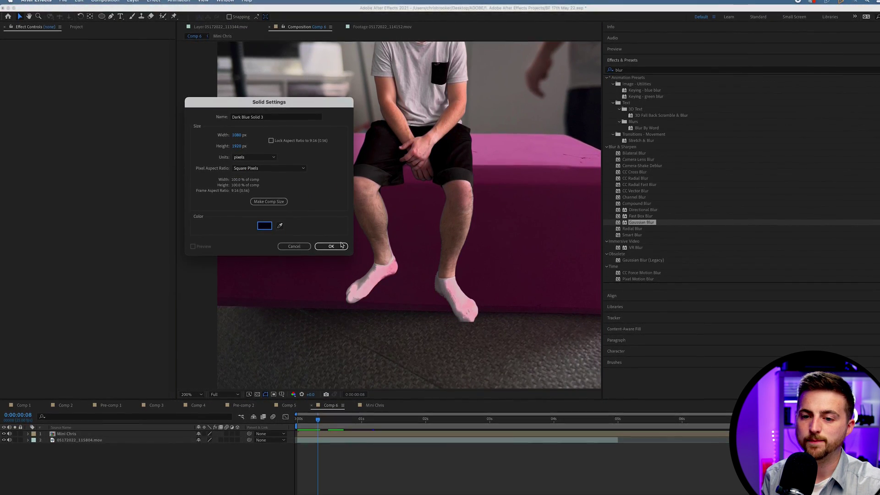
pyautogui.click(331, 246)
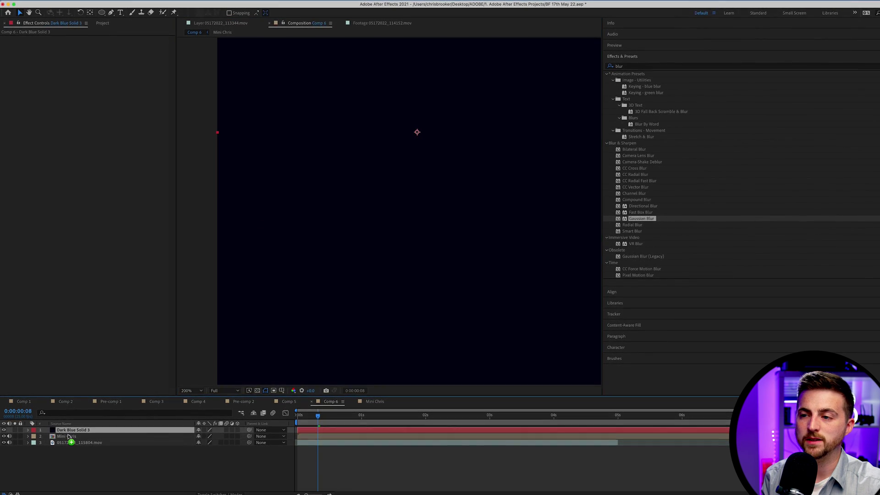
# - Place the dark blue solid beneath the man's pre-composition and hide the solid
pyautogui.moveTo(68, 437); pyautogui.dragTo(64, 429)
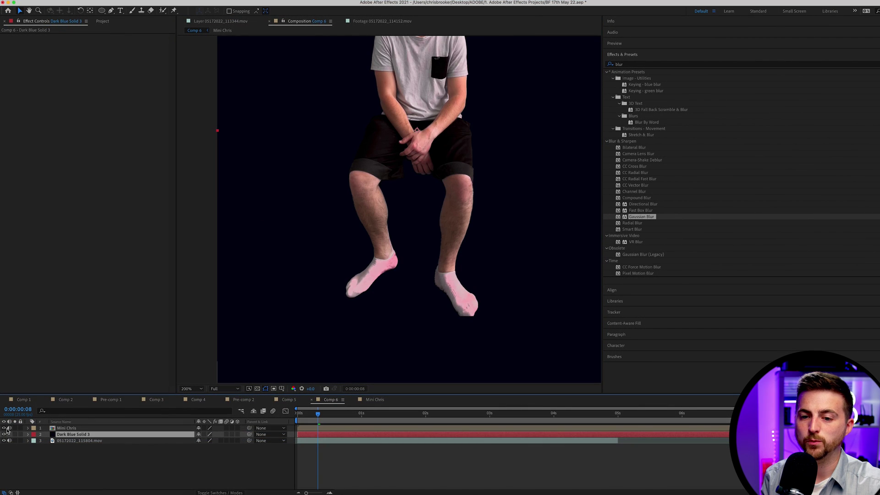
pyautogui.click(4, 428)
pyautogui.click(67, 429)
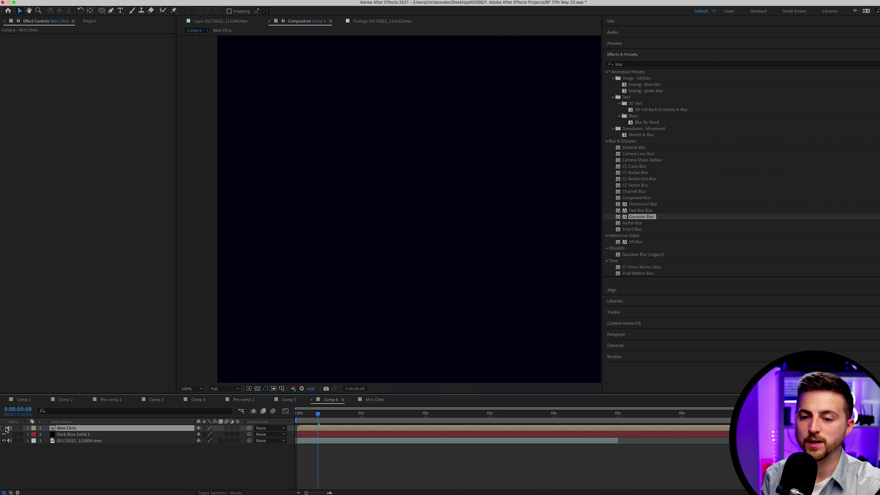
pyautogui.click(4, 428)
pyautogui.click(5, 435)
# - Draw a closed Pen tool mask on the dark blue solid, loosely outlining both legs and feet from the shorts down
pyautogui.click(51, 436)
pyautogui.click(111, 10)
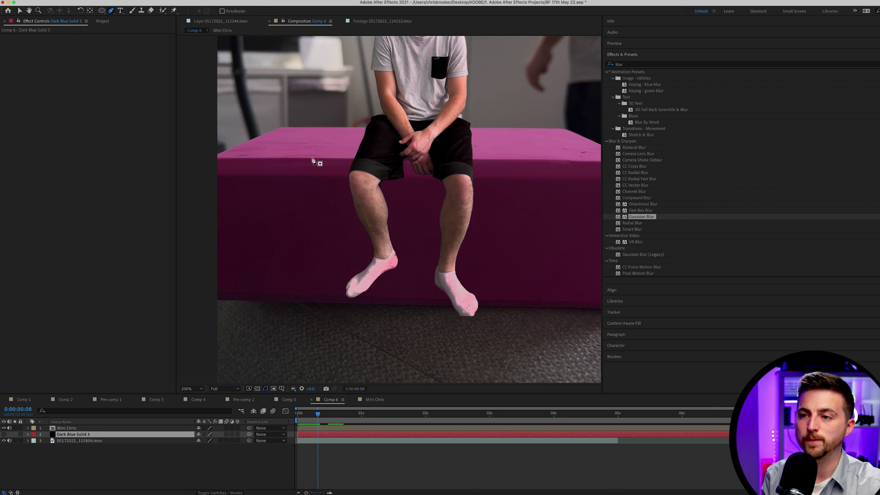
pyautogui.click(344, 162)
pyautogui.click(346, 217)
pyautogui.click(355, 262)
pyautogui.click(322, 286)
pyautogui.click(341, 316)
pyautogui.click(403, 294)
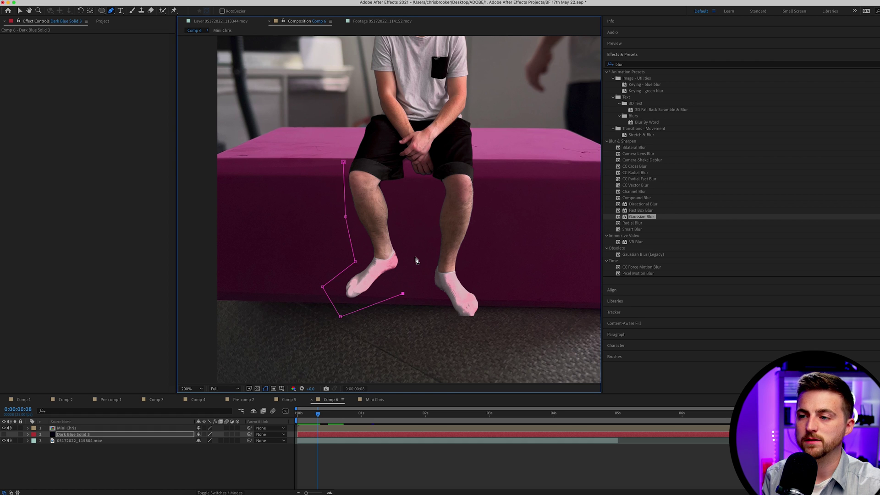
pyautogui.click(415, 257)
pyautogui.click(399, 195)
pyautogui.click(426, 177)
pyautogui.click(436, 256)
pyautogui.click(426, 289)
pyautogui.click(440, 321)
pyautogui.click(486, 324)
pyautogui.click(496, 291)
pyautogui.click(480, 254)
pyautogui.click(495, 186)
pyautogui.click(486, 159)
pyautogui.click(343, 162)
# - Shift the whole leg mask slightly to the left and make the dark blue solid visible again
pyautogui.click(20, 12)
pyautogui.click(486, 159)
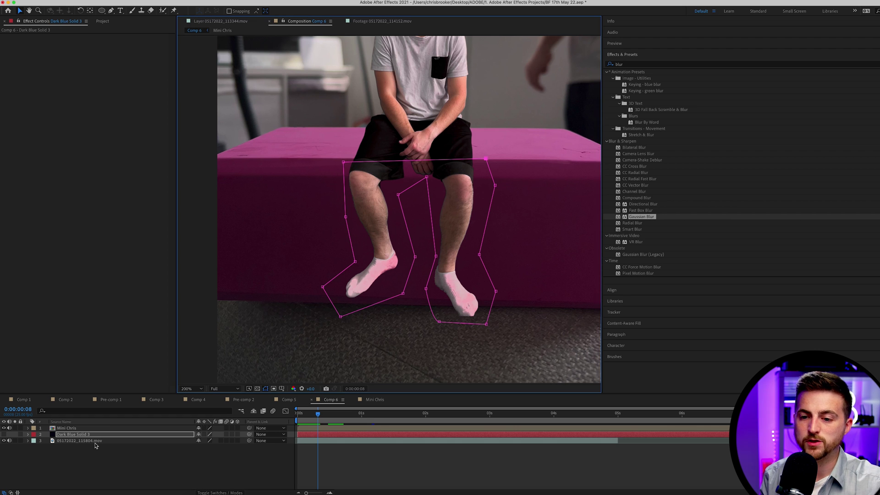
pyautogui.click(63, 435)
pyautogui.press('m')
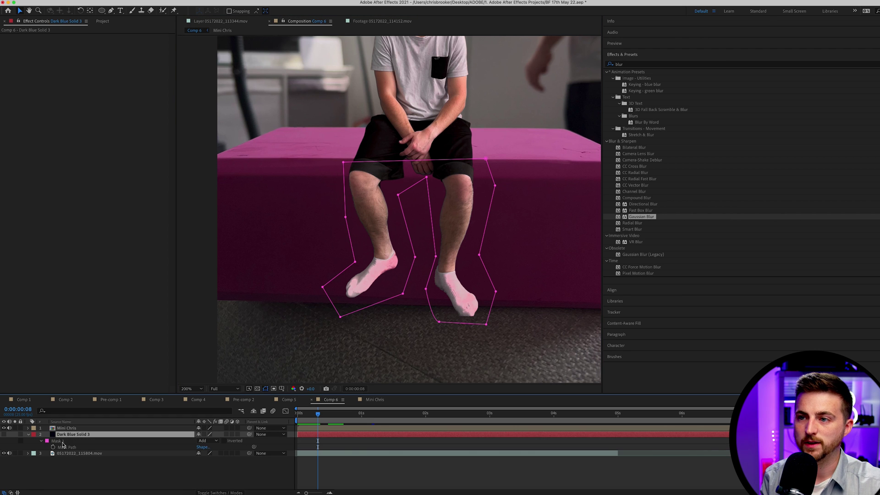
pyautogui.moveTo(486, 160); pyautogui.dragTo(474, 162)
pyautogui.click(4, 435)
pyautogui.click(357, 261)
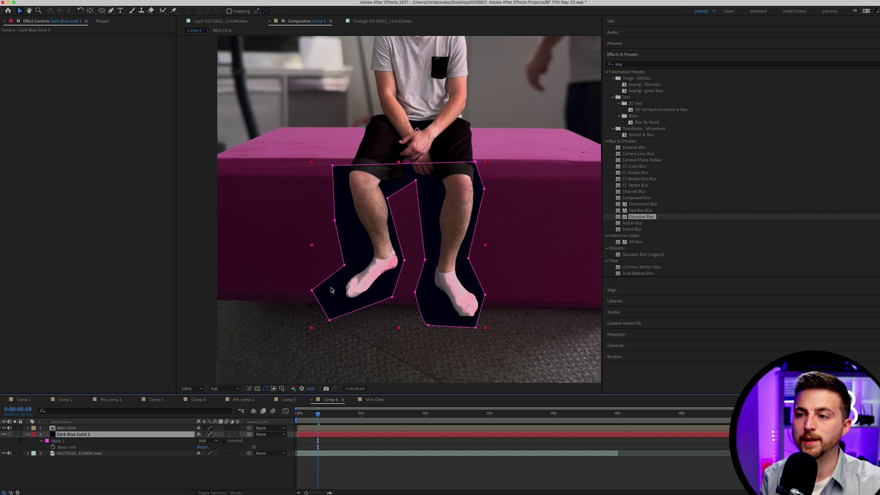
# - Soften the leg mask with a 71-pixel feather and lower its mask opacity to 13%
pyautogui.click(42, 441)
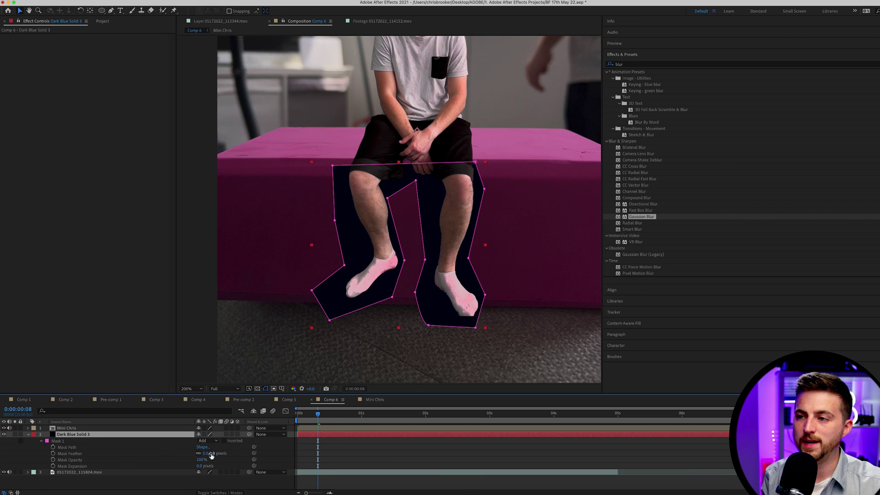
pyautogui.moveTo(209, 453); pyautogui.dragTo(251, 447)
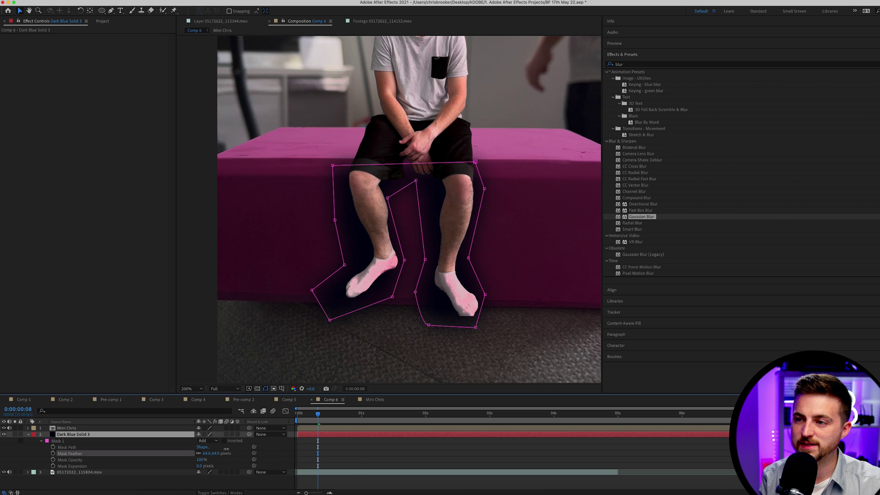
pyautogui.click(300, 448)
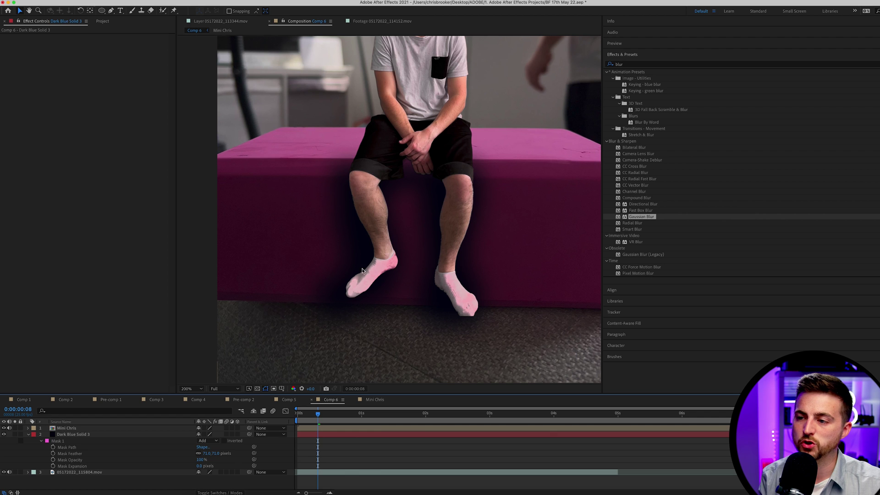
pyautogui.click(73, 435)
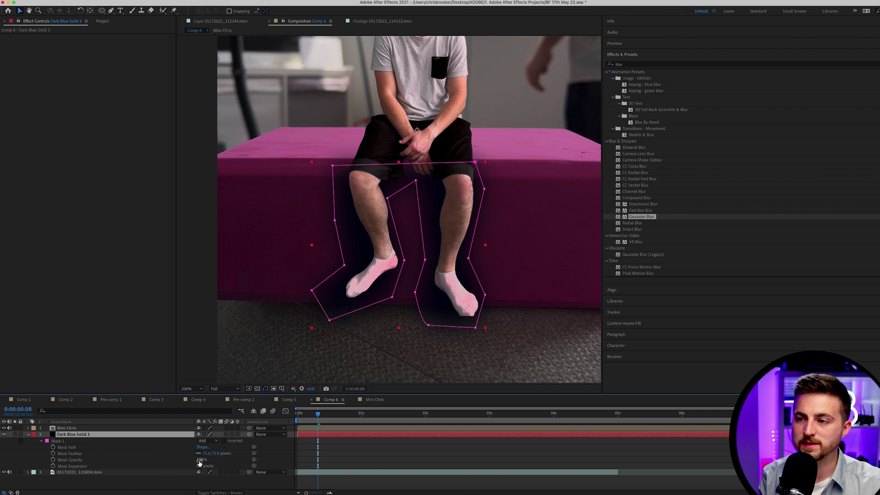
pyautogui.moveTo(200, 460); pyautogui.dragTo(154, 461)
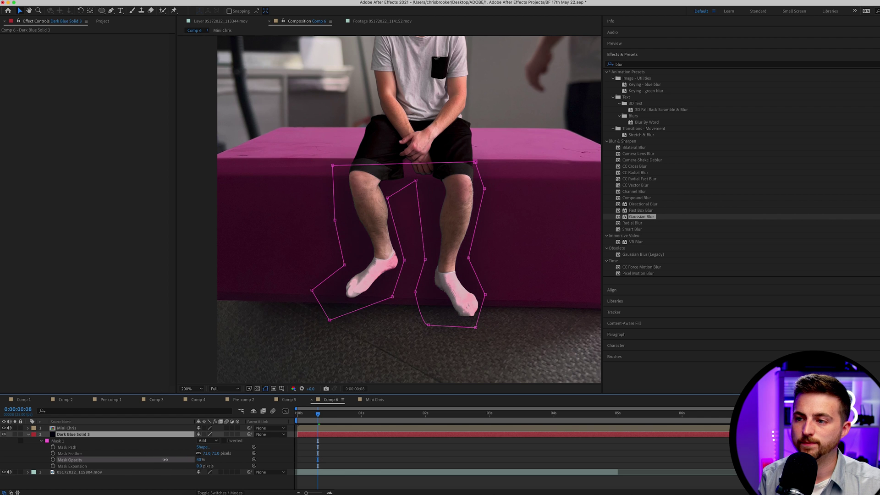
# - Nudge the entire shadow mask slightly further left relative to the man's legs and view the whole frame
pyautogui.press('space')
pyautogui.moveTo(552, 163); pyautogui.dragTo(284, 324)
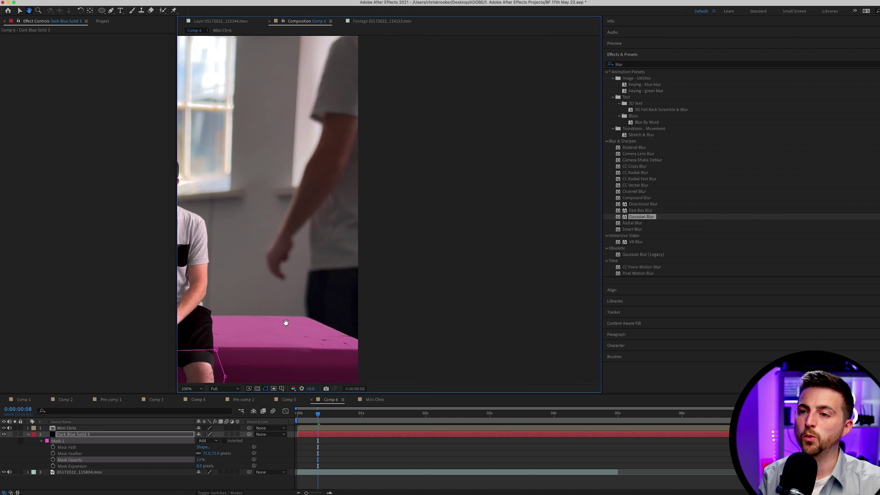
pyautogui.moveTo(259, 197); pyautogui.dragTo(445, 110)
pyautogui.moveTo(442, 257); pyautogui.dragTo(491, 118)
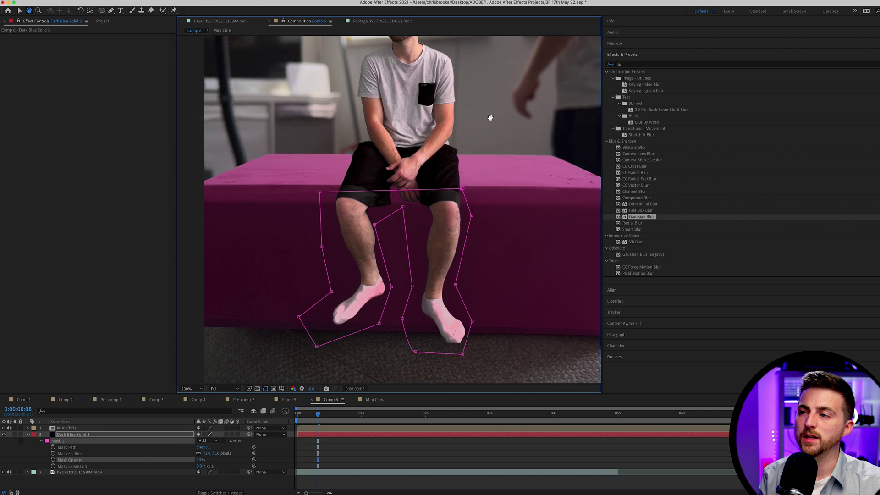
pyautogui.press('v')
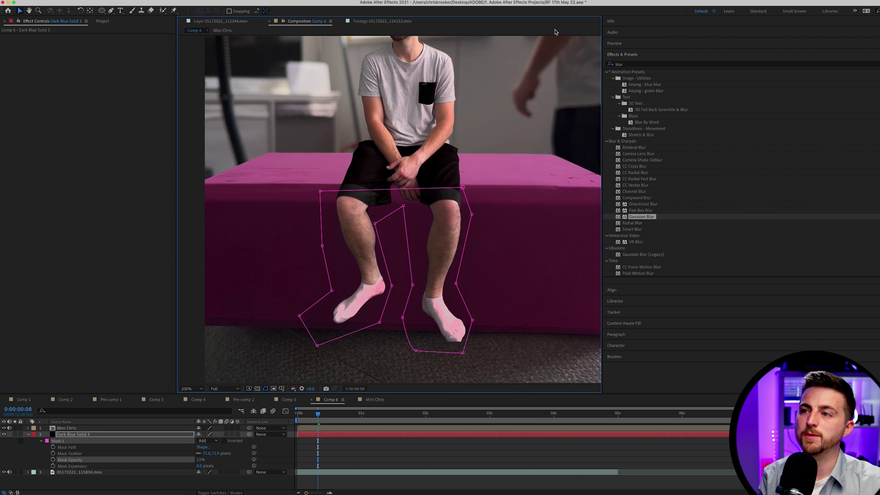
pyautogui.click(67, 443)
pyautogui.click(309, 435)
pyautogui.click(67, 444)
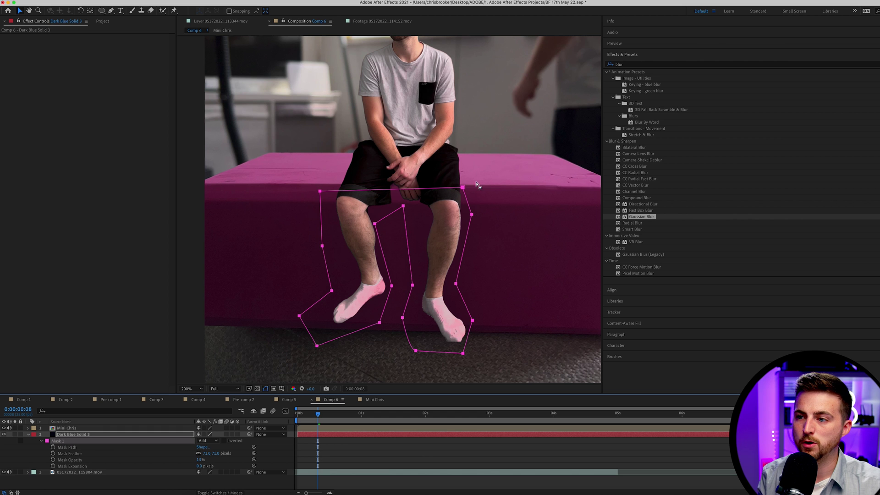
pyautogui.moveTo(463, 188)
pyautogui.mouseDown()
pyautogui.moveTo(440, 189)
pyautogui.moveTo(455, 189)
pyautogui.mouseUp()
pyautogui.click(472, 269)
pyautogui.click(467, 456)
pyautogui.hotkey('shift', '/')
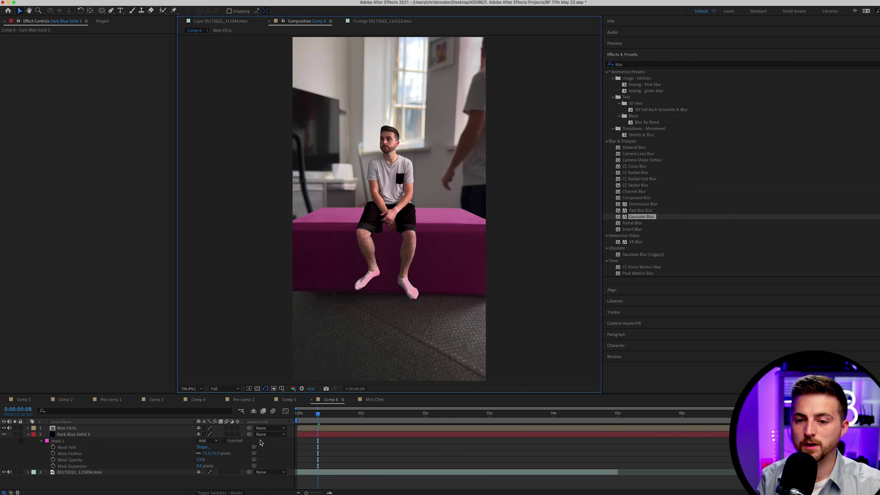
# - Compare the composite with and without the shadow, and set the mask feather to 87 pixels and mask opacity to 29%
pyautogui.click(5, 435)
pyautogui.click(4, 435)
pyautogui.moveTo(208, 454); pyautogui.dragTo(168, 459)
pyautogui.click(318, 462)
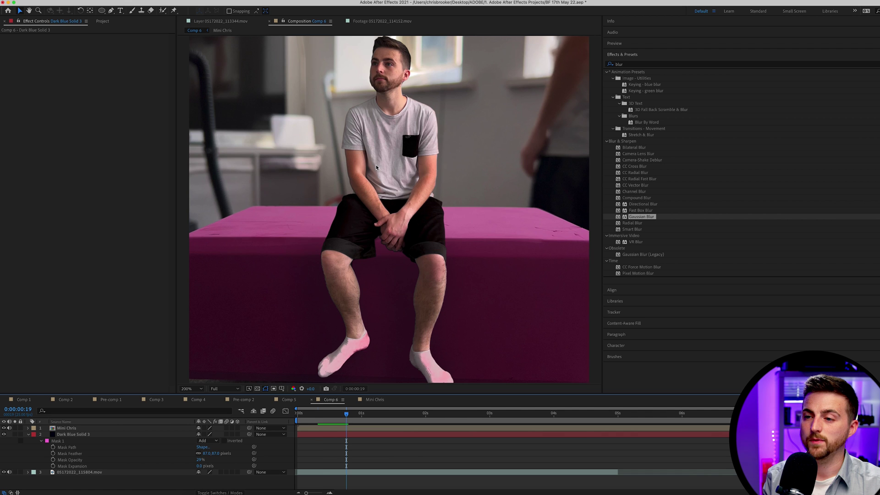
# - Reshape the mask's upper-left edge with extra points so the shadow extends over the block's top beside the man
pyautogui.moveTo(378, 101); pyautogui.dragTo(412, 134)
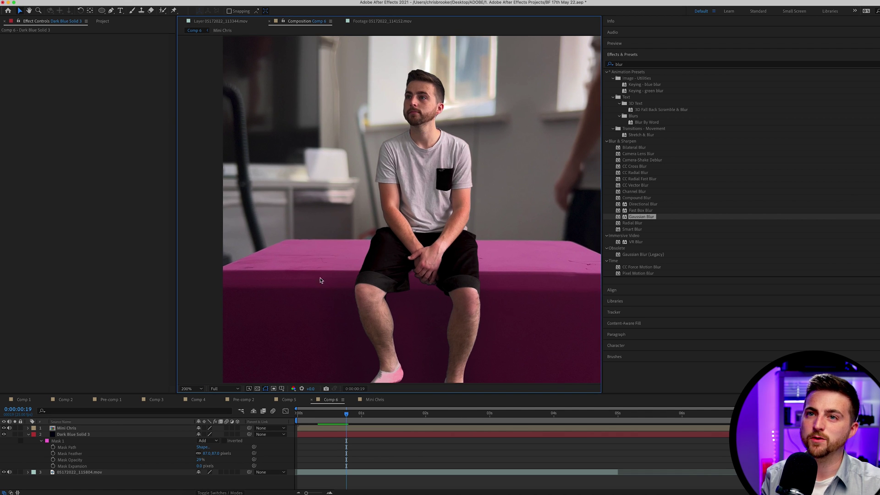
pyautogui.click(73, 434)
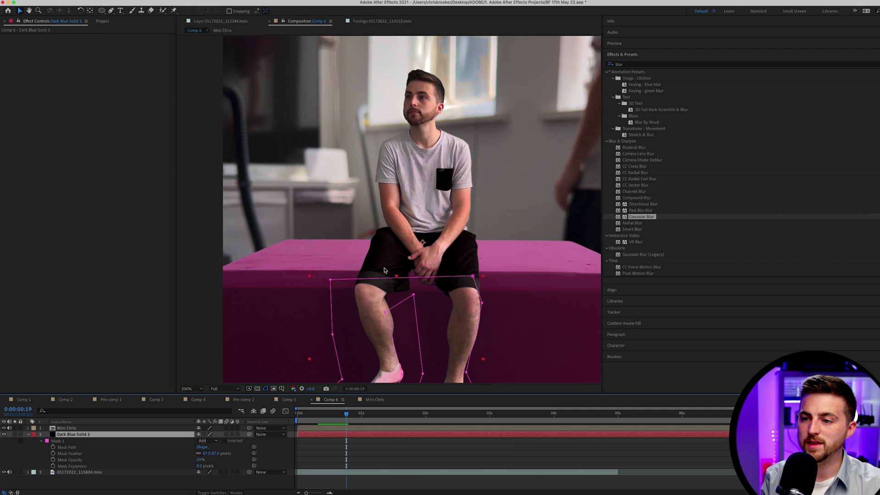
pyautogui.moveTo(330, 280); pyautogui.dragTo(276, 245)
pyautogui.click(109, 10)
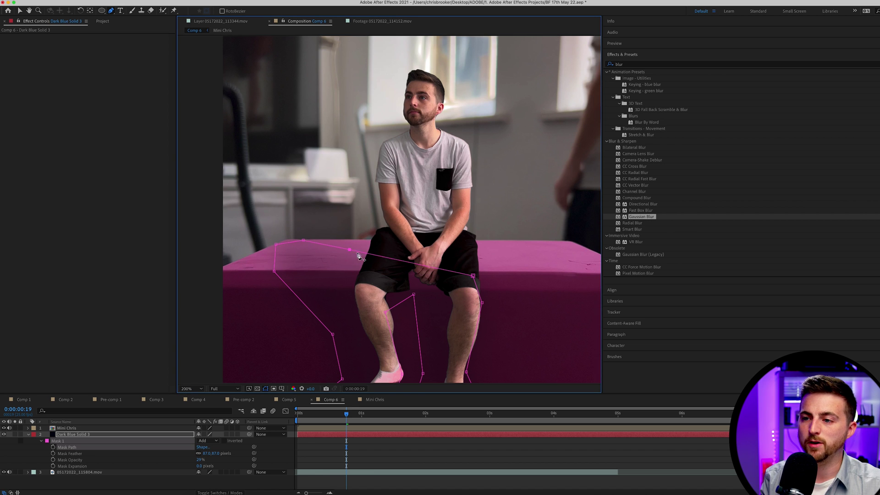
pyautogui.moveTo(368, 257); pyautogui.dragTo(360, 279)
pyautogui.click(432, 442)
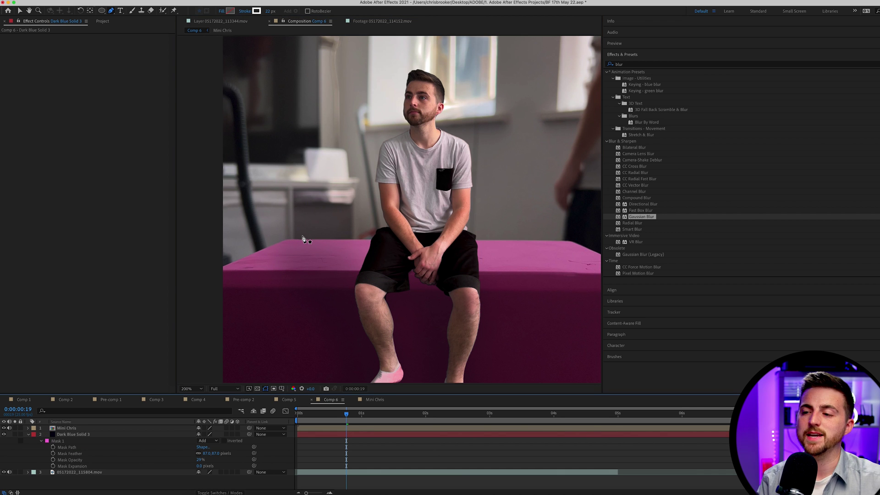
# - Play the composite and examine the shadow around the man at full-frame and close-up views
pyautogui.moveTo(341, 238); pyautogui.dragTo(334, 212)
pyautogui.hotkey('shift', '/')
pyautogui.moveTo(448, 176); pyautogui.dragTo(429, 189)
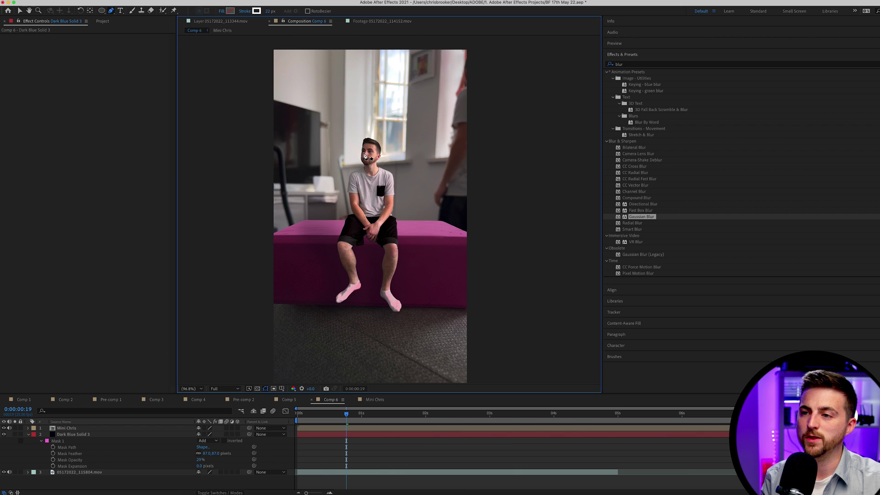
pyautogui.scroll(1, 364, 165)
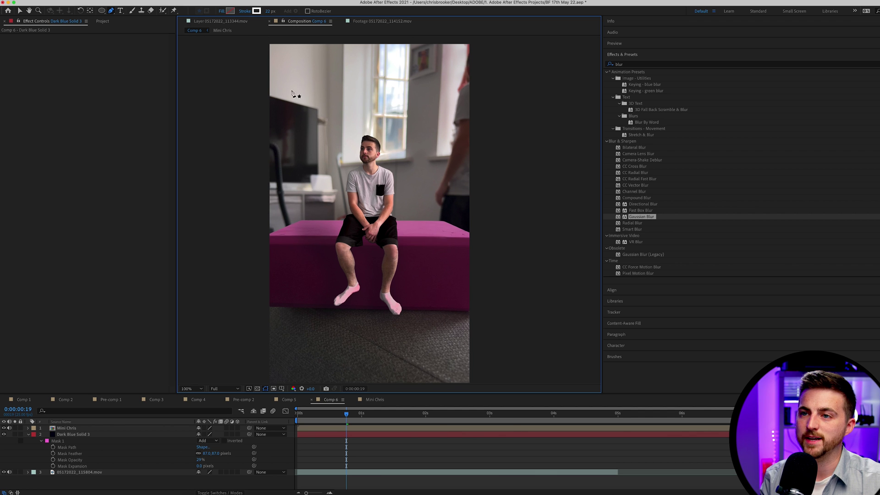
pyautogui.press('.')
pyautogui.press('space')
pyautogui.moveTo(262, 184); pyautogui.dragTo(277, 110)
pyautogui.moveTo(303, 193); pyautogui.dragTo(314, 274)
pyautogui.press('g')
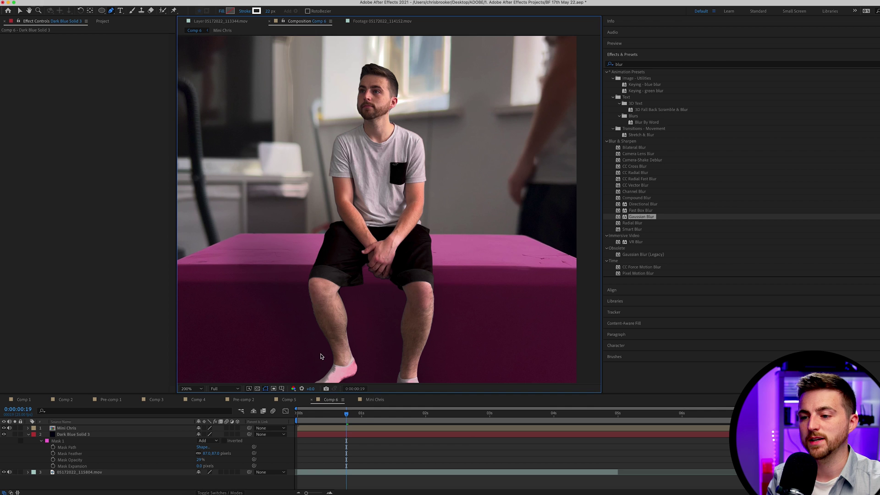
pyautogui.press('space')
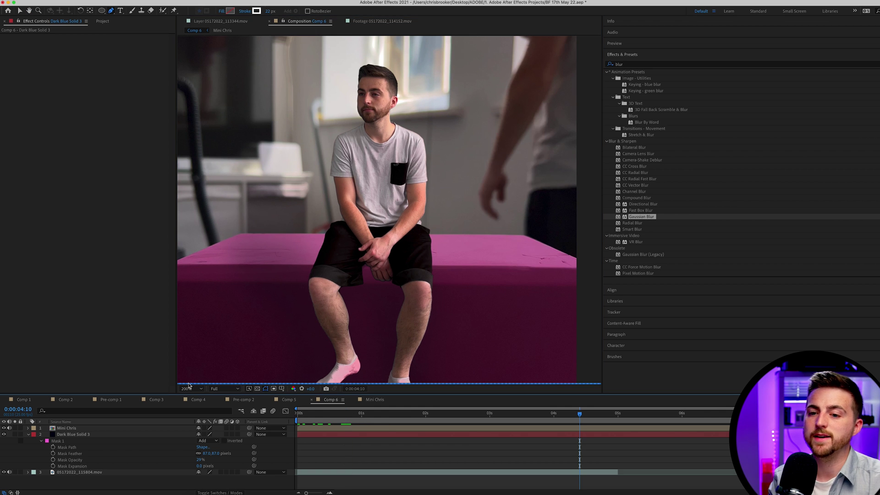
# - Collapse the solid's properties, display only the red channel in the composition view and return to the first frame
pyautogui.click(28, 434)
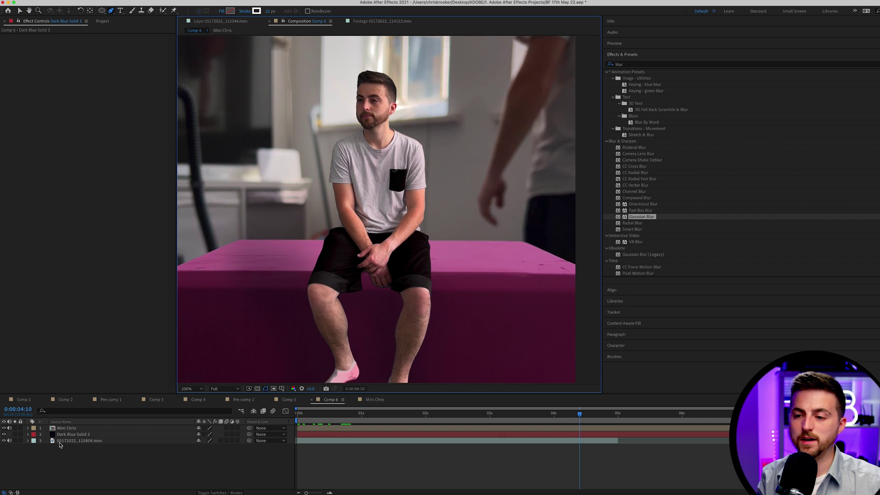
pyautogui.click(67, 429)
pyautogui.click(294, 389)
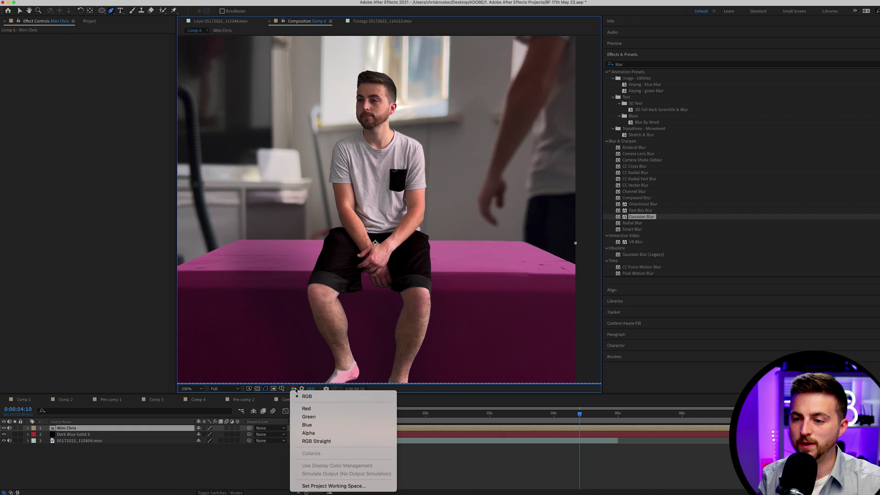
pyautogui.click(310, 408)
pyautogui.click(394, 468)
pyautogui.moveTo(408, 415); pyautogui.dragTo(234, 416)
pyautogui.press('h')
pyautogui.moveTo(461, 240); pyautogui.dragTo(410, 263)
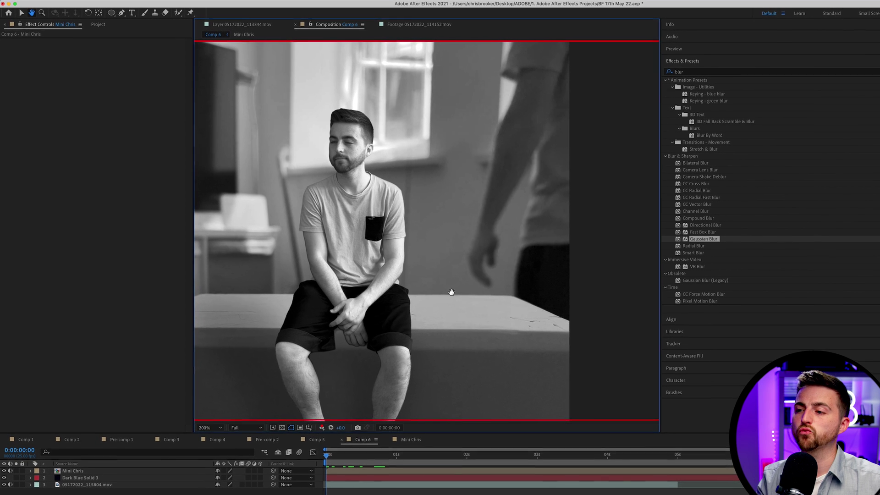
pyautogui.moveTo(396, 299); pyautogui.dragTo(428, 288)
pyautogui.press('g')
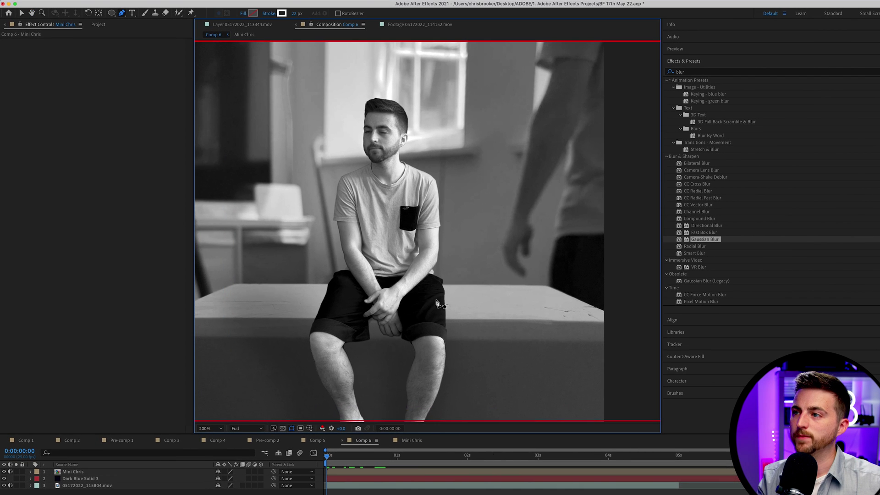
# - Find the Curves effect, apply it to the man's pre-composition and set its channel to Red
pyautogui.click(701, 73)
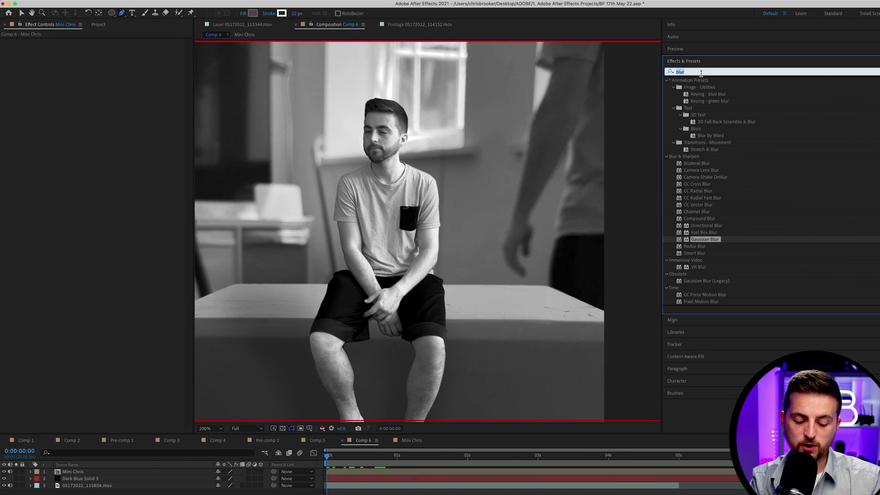
pyautogui.write('curve')
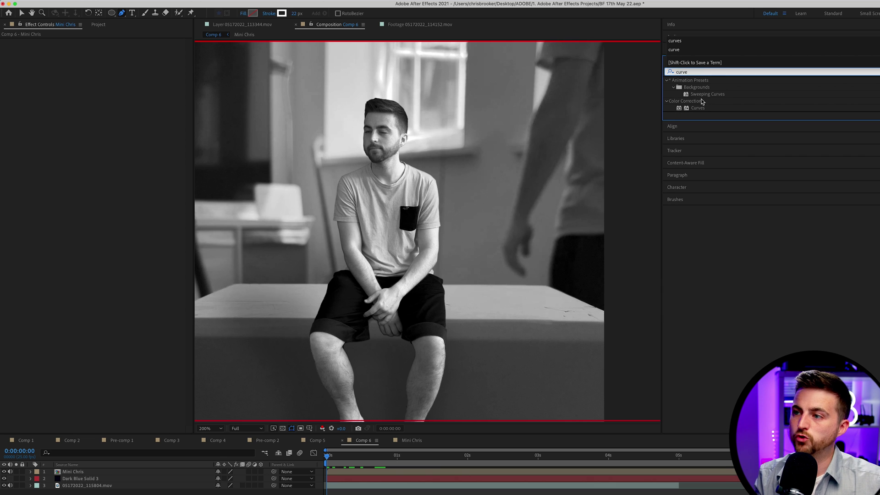
pyautogui.moveTo(698, 108); pyautogui.dragTo(110, 469)
pyautogui.click(124, 49)
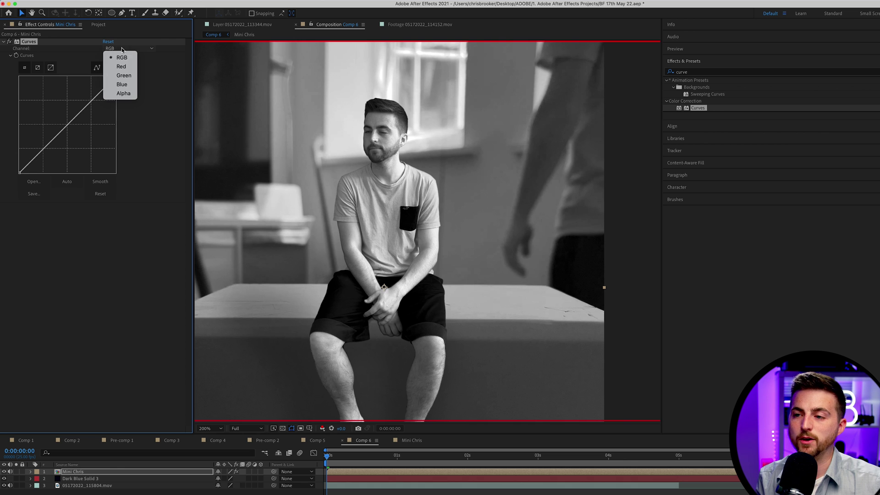
pyautogui.click(122, 67)
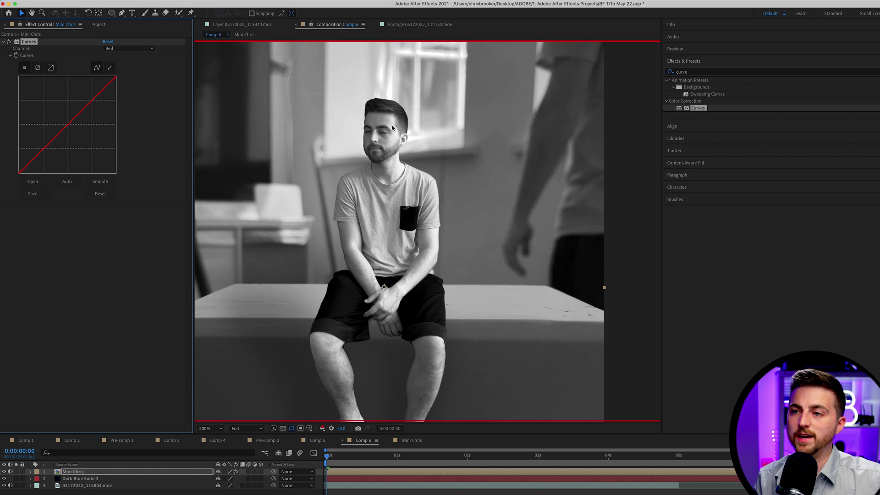
# - Adjust the red curve's highlight endpoint slightly inward to brighten the man's highlights to match the background
pyautogui.scroll(4, 393, 127)
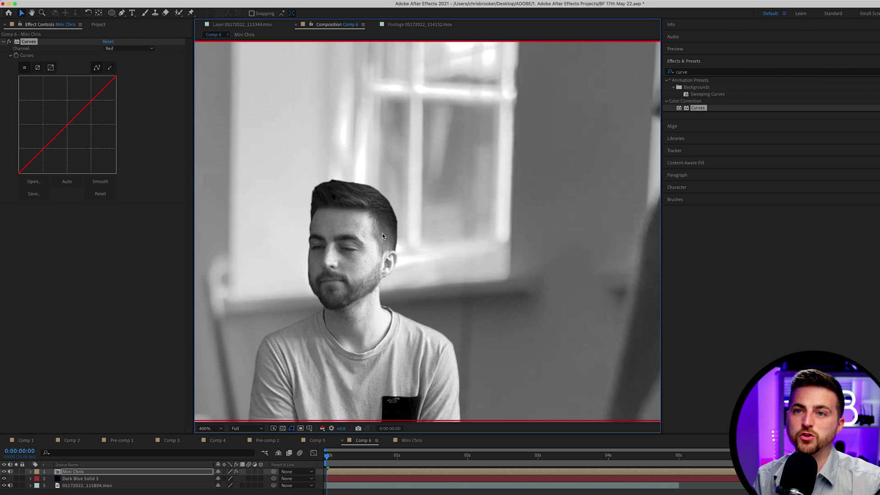
pyautogui.moveTo(115, 77)
pyautogui.mouseDown()
pyautogui.moveTo(103, 78)
pyautogui.moveTo(119, 77)
pyautogui.mouseUp()
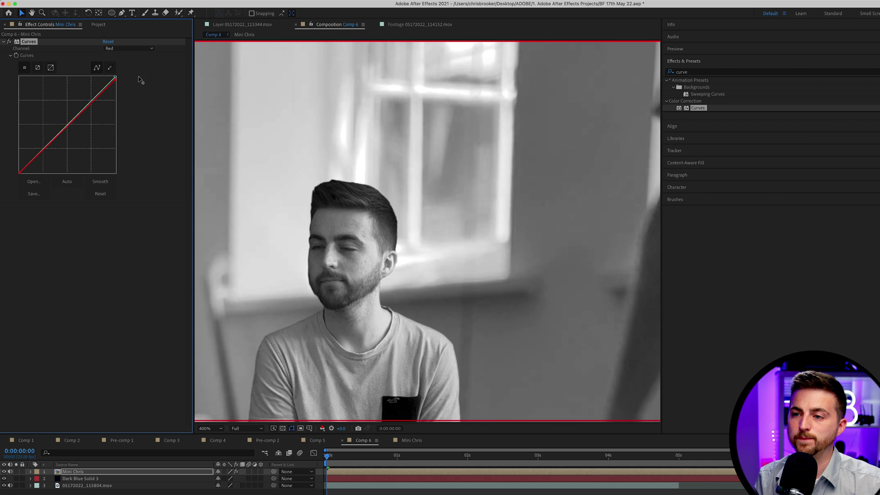
pyautogui.moveTo(115, 77); pyautogui.dragTo(112, 77)
pyautogui.press('h')
pyautogui.moveTo(419, 281); pyautogui.dragTo(390, 133)
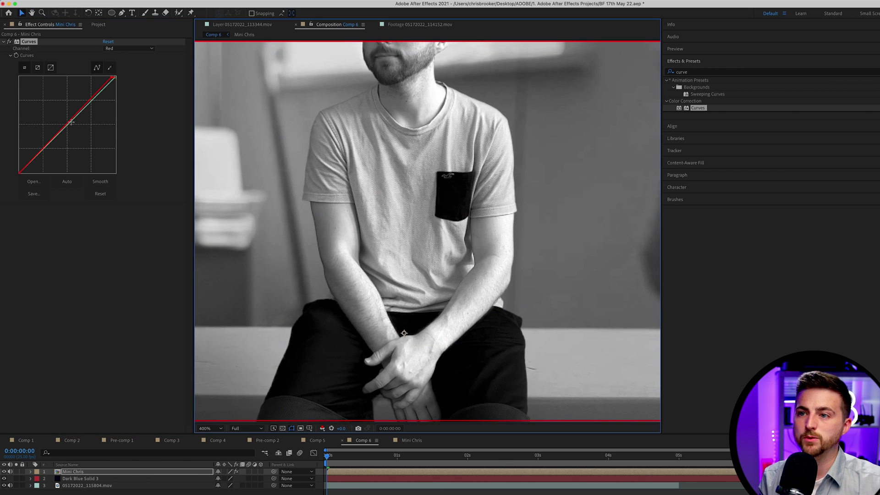
# - Lower the red curve's midtones slightly and shift its black point inward to deepen the man's shadows
pyautogui.moveTo(70, 122); pyautogui.dragTo(66, 128)
pyautogui.press('space')
pyautogui.moveTo(442, 200); pyautogui.dragTo(288, 132)
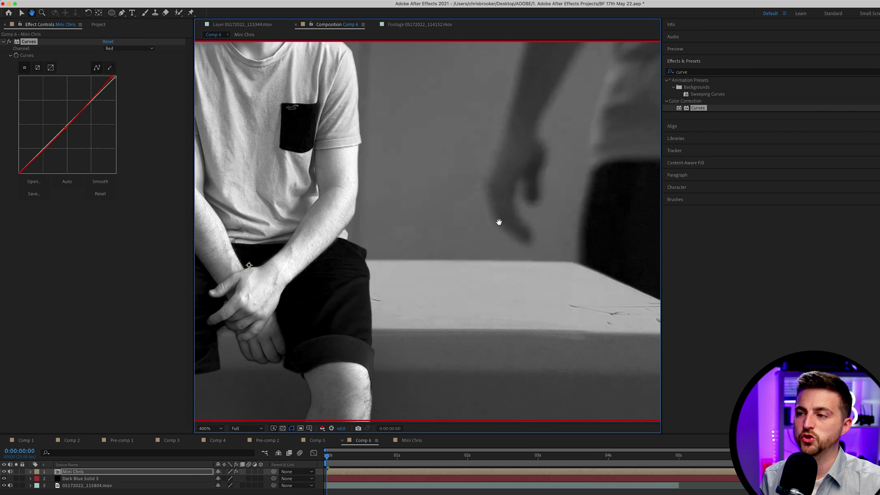
pyautogui.press('v')
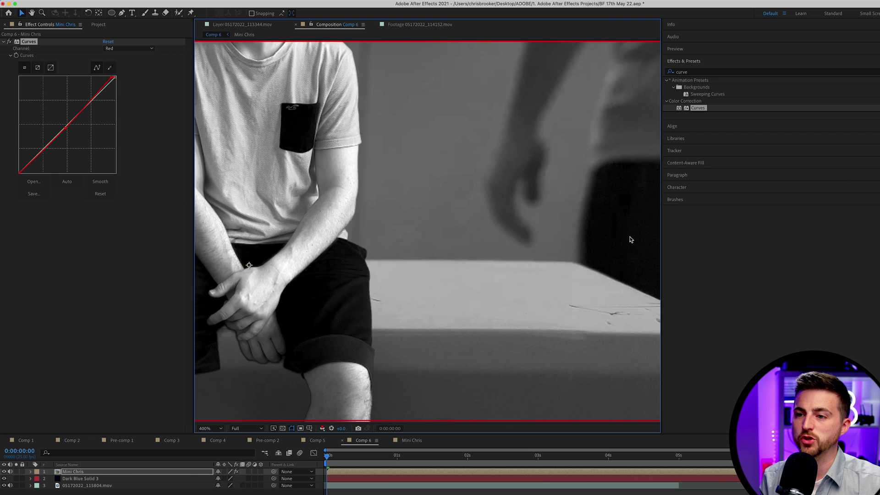
pyautogui.click(21, 175)
pyautogui.moveTo(21, 174)
pyautogui.mouseDown()
pyautogui.moveTo(28, 176)
pyautogui.moveTo(3, 173)
pyautogui.mouseUp()
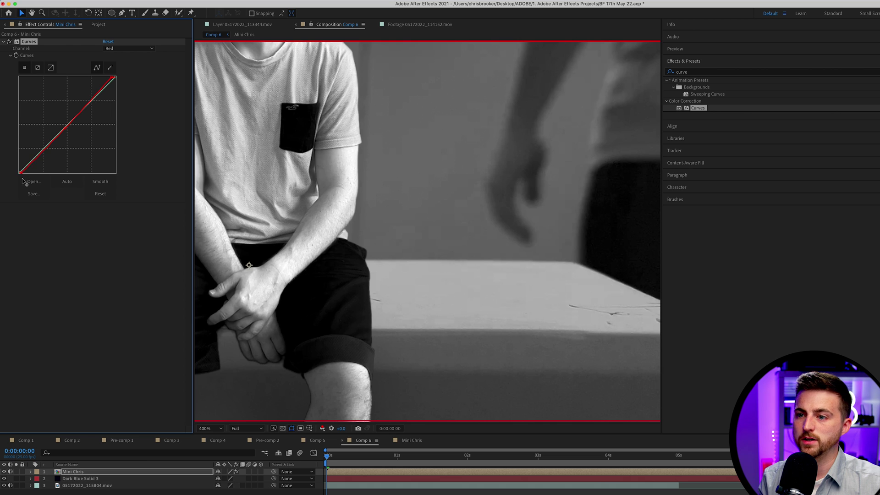
# - Switch both the Curves channel and the composition view to Green and pull the green curve's highlight endpoint well inward
pyautogui.click(123, 49)
pyautogui.click(128, 76)
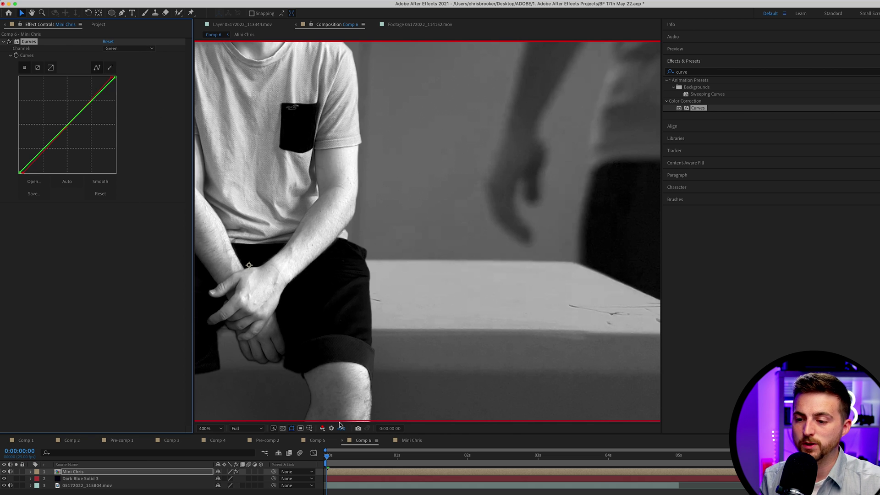
pyautogui.click(323, 429)
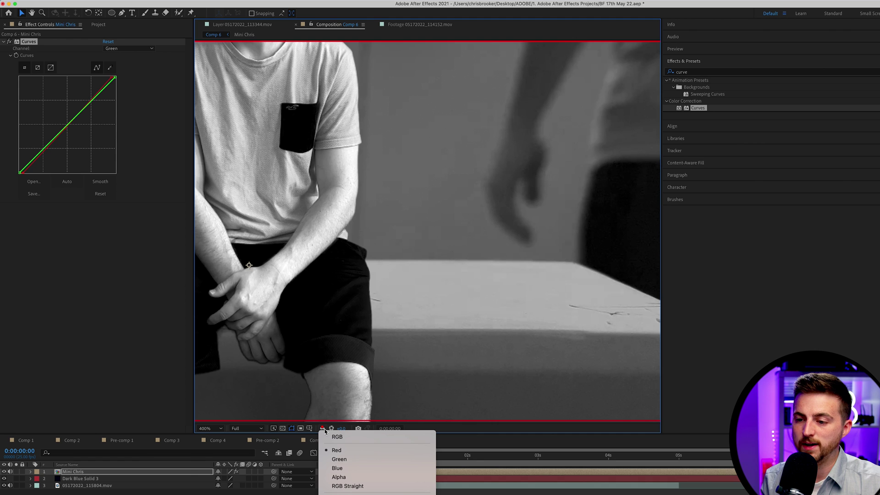
pyautogui.click(339, 459)
pyautogui.scroll(-2, 365, 255)
pyautogui.moveTo(436, 214); pyautogui.dragTo(516, 320)
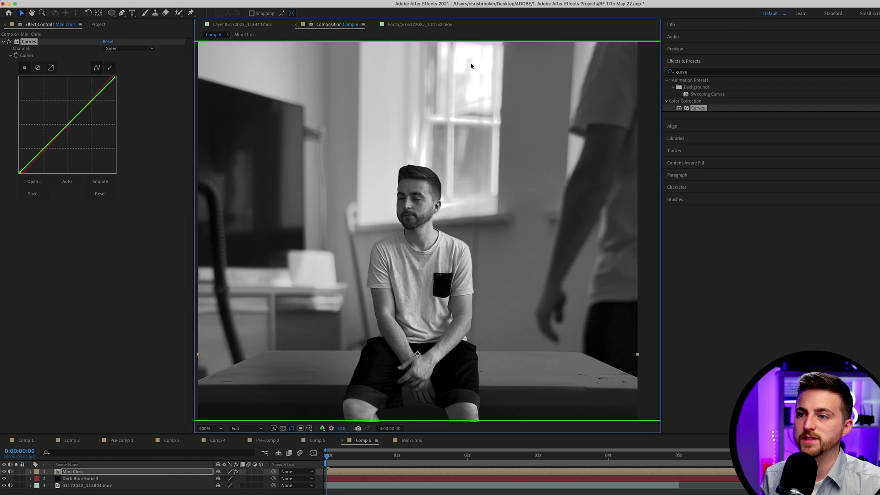
pyautogui.moveTo(114, 77); pyautogui.dragTo(99, 77)
# - Pull the green curve's midpoint back down and lift its black point to match the background's green shadows
pyautogui.moveTo(382, 186); pyautogui.dragTo(353, 127)
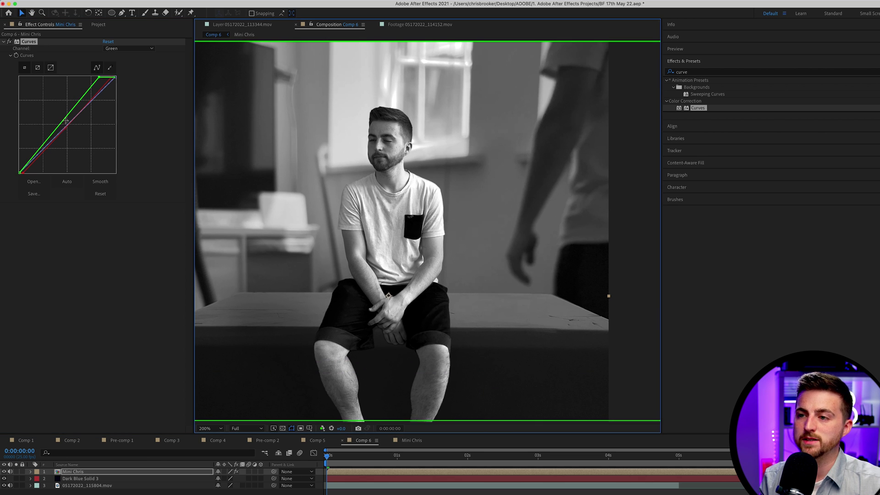
pyautogui.moveTo(67, 121)
pyautogui.mouseDown()
pyautogui.moveTo(69, 137)
pyautogui.moveTo(67, 124)
pyautogui.mouseUp()
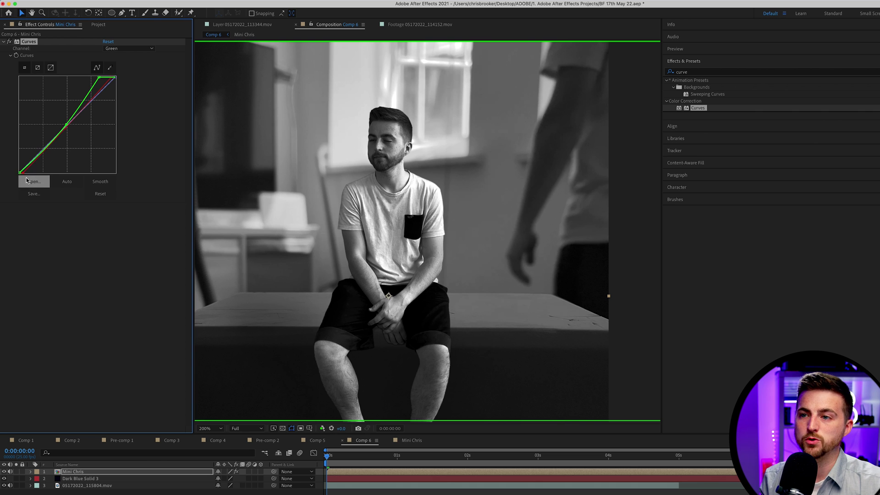
pyautogui.moveTo(19, 172)
pyautogui.mouseDown()
pyautogui.moveTo(18, 151)
pyautogui.moveTo(15, 165)
pyautogui.mouseUp()
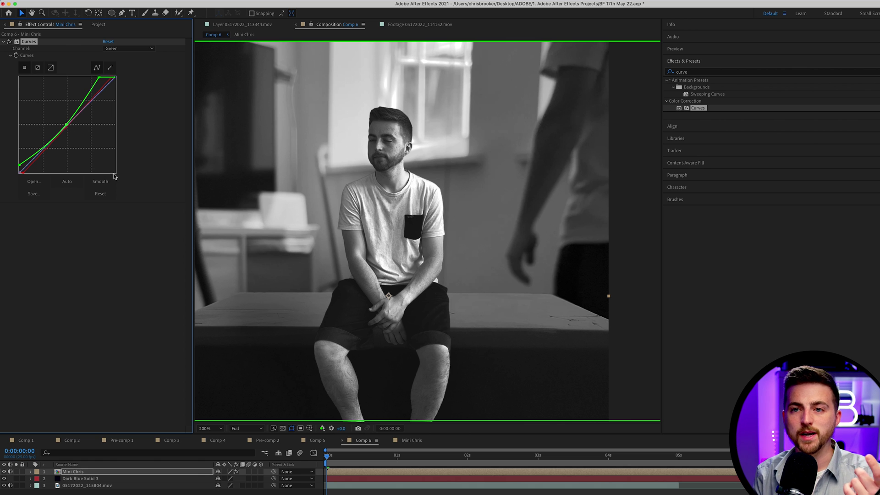
pyautogui.moveTo(66, 124)
pyautogui.mouseDown()
pyautogui.moveTo(106, 159)
pyautogui.moveTo(41, 95)
pyautogui.moveTo(67, 124)
pyautogui.mouseUp()
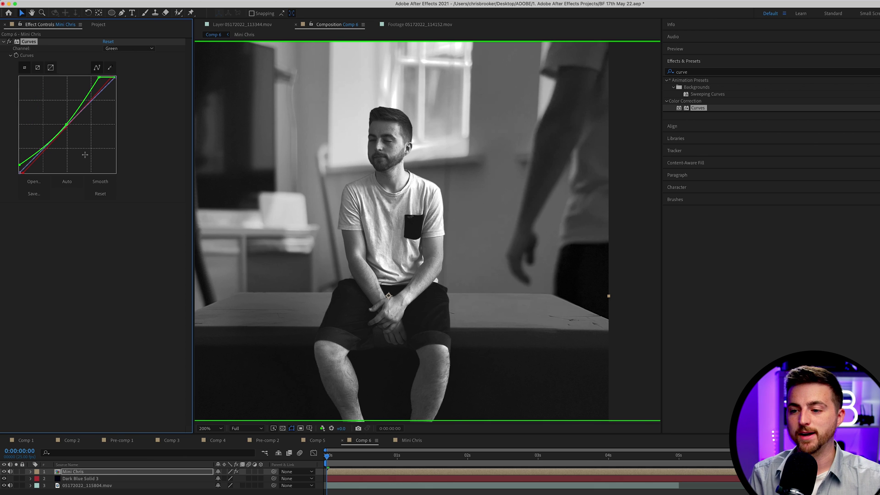
# - Switch both the Curves channel and the composition view to Blue and pull the blue curve's highlight endpoint slightly inward
pyautogui.click(128, 48)
pyautogui.click(121, 84)
pyautogui.click(322, 429)
pyautogui.click(341, 468)
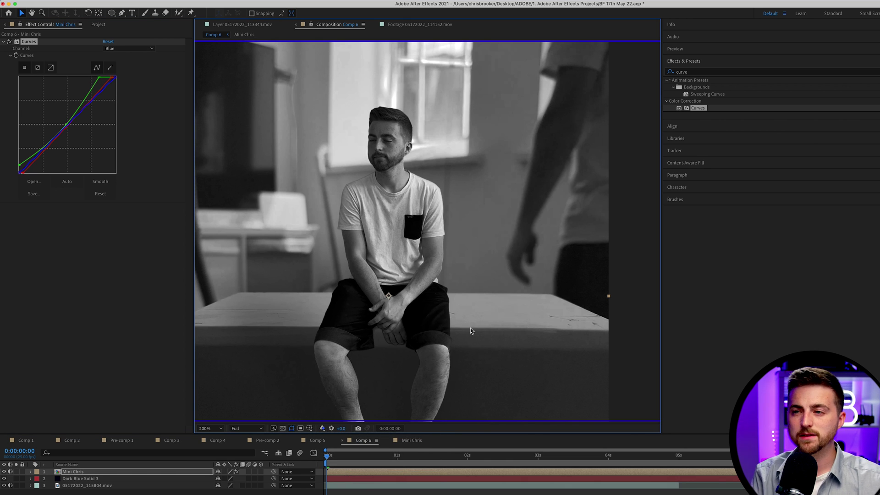
pyautogui.press('space')
pyautogui.moveTo(440, 63); pyautogui.dragTo(461, 110)
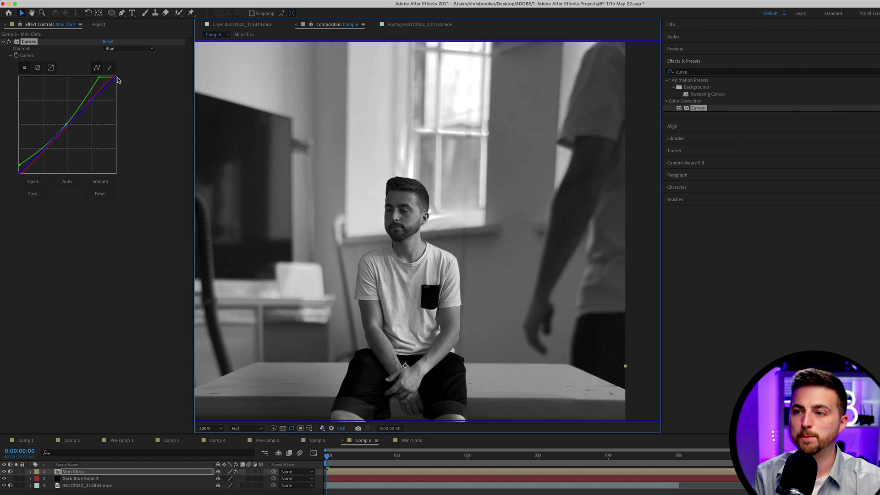
pyautogui.moveTo(116, 77); pyautogui.dragTo(109, 79)
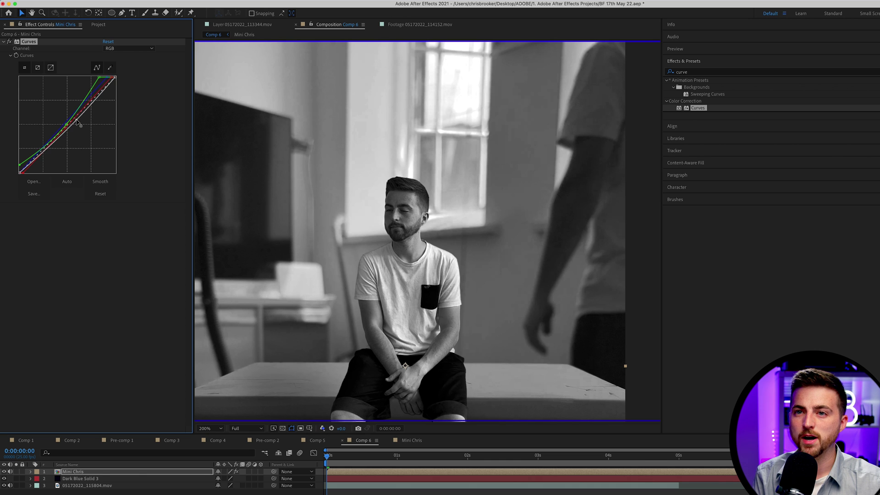
# - Return the Curves channel to Blue and lift the blue curve's black point slightly
pyautogui.click(129, 48)
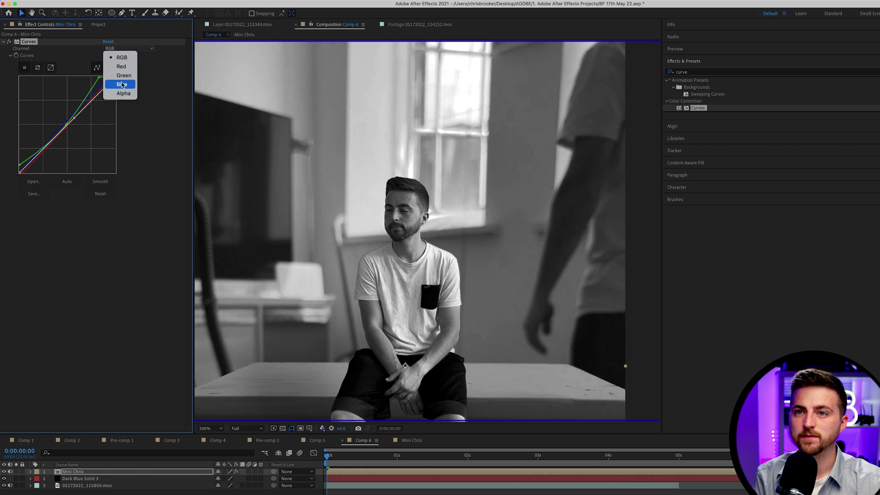
pyautogui.click(122, 84)
pyautogui.moveTo(288, 244); pyautogui.dragTo(284, 188)
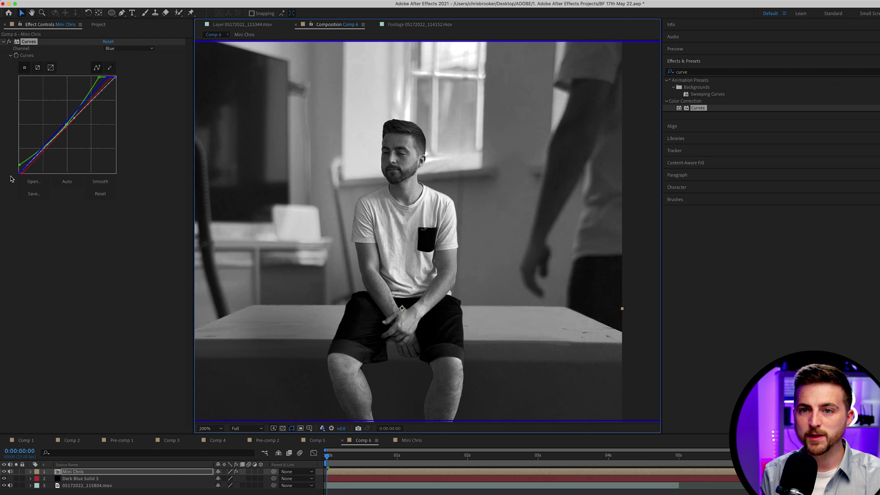
pyautogui.moveTo(19, 173); pyautogui.dragTo(17, 171)
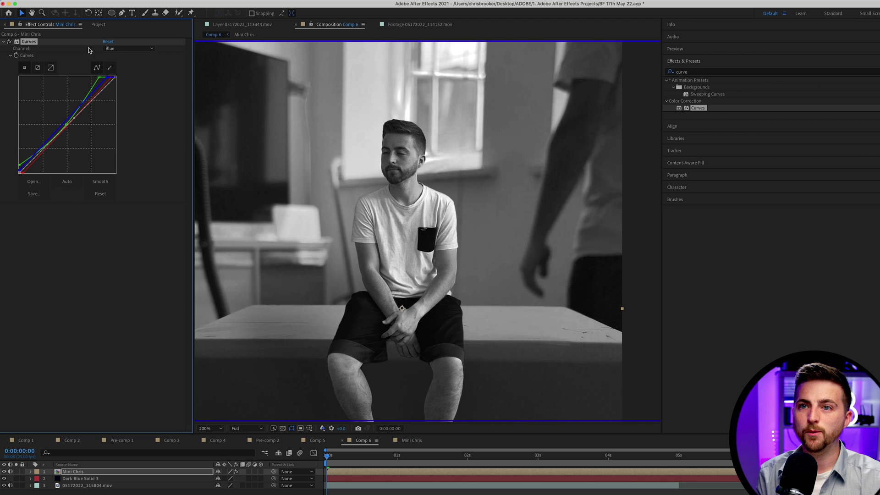
# - Set the Curves channel back to RGB and display the composition in full RGB colour
pyautogui.click(108, 49)
pyautogui.click(115, 57)
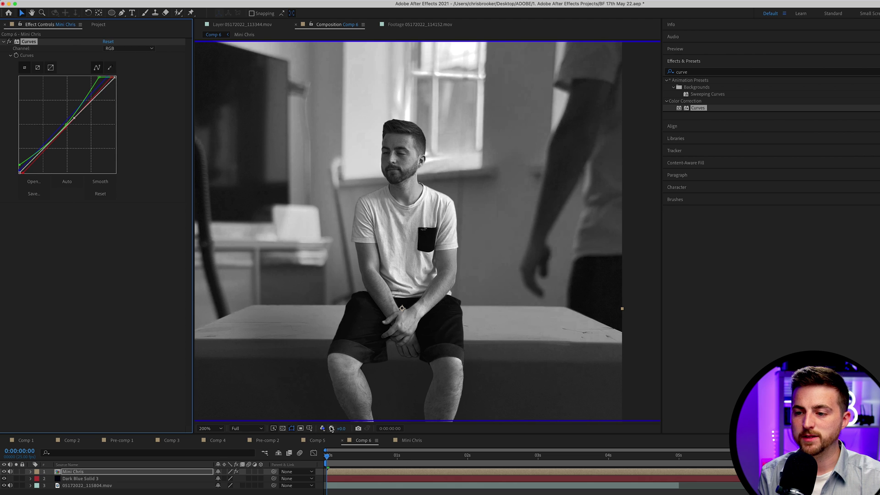
pyautogui.click(323, 429)
pyautogui.click(332, 438)
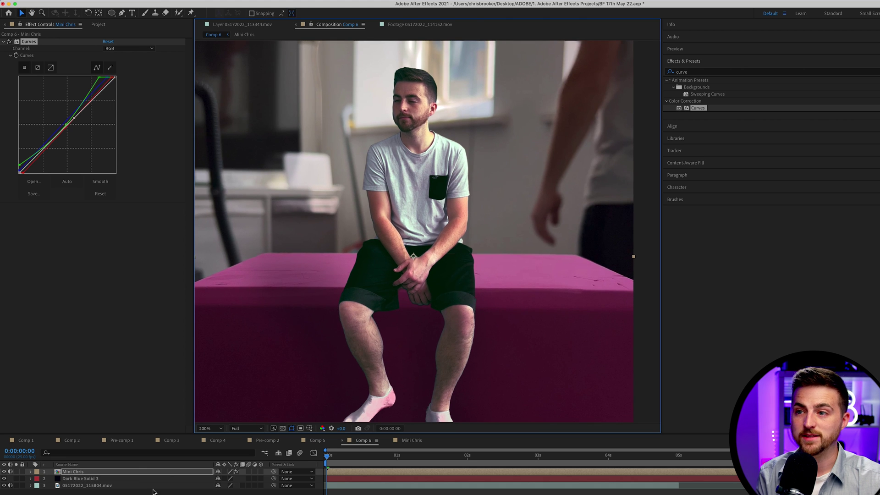
# - Toggle the Curves effect off and on at close-up and full-frame views to compare the man's colour match
pyautogui.click(119, 473)
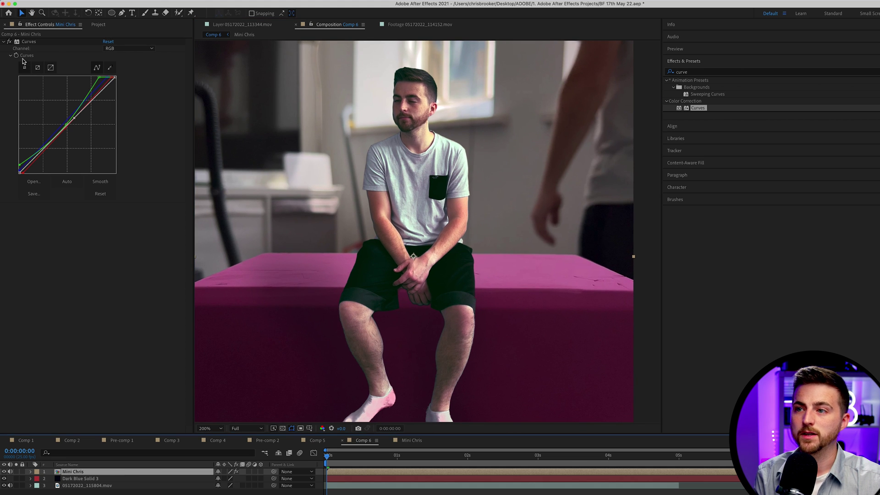
pyautogui.click(9, 42)
pyautogui.click(9, 42)
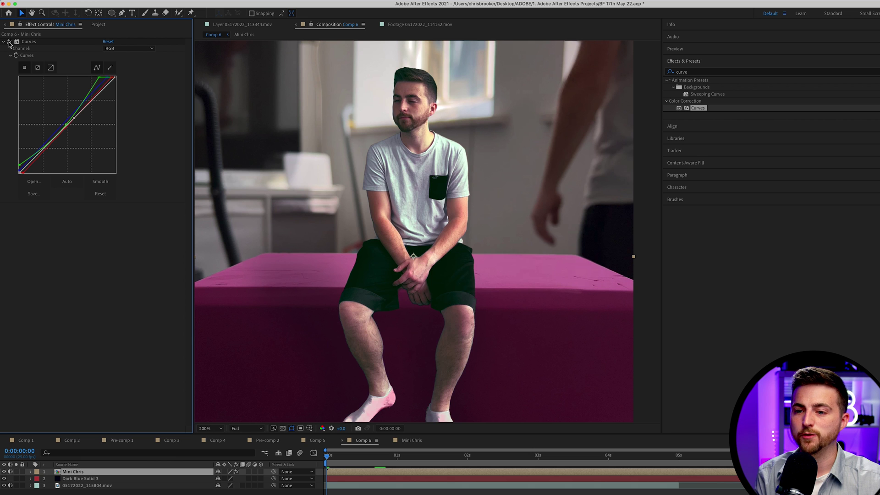
pyautogui.click(213, 429)
pyautogui.click(219, 292)
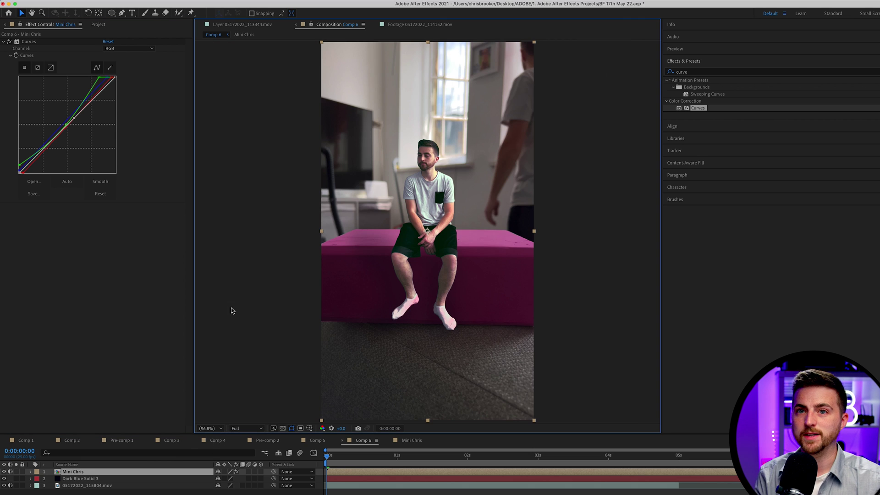
pyautogui.click(8, 37)
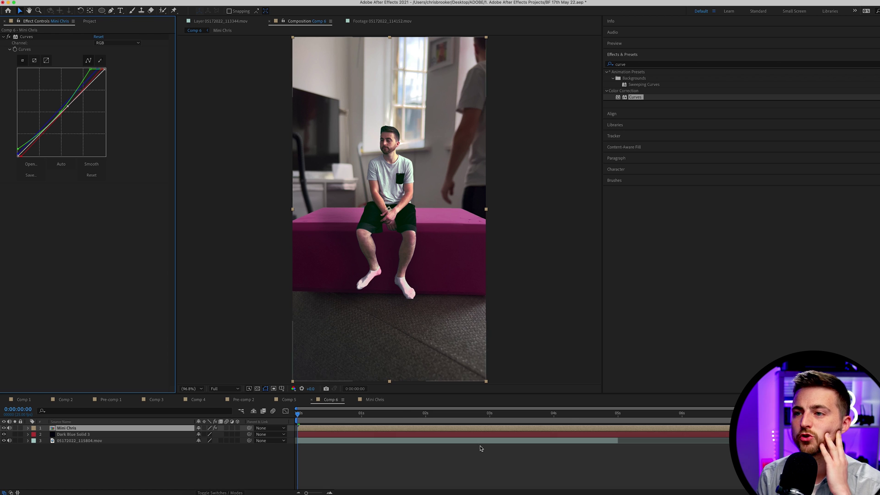
pyautogui.click(482, 466)
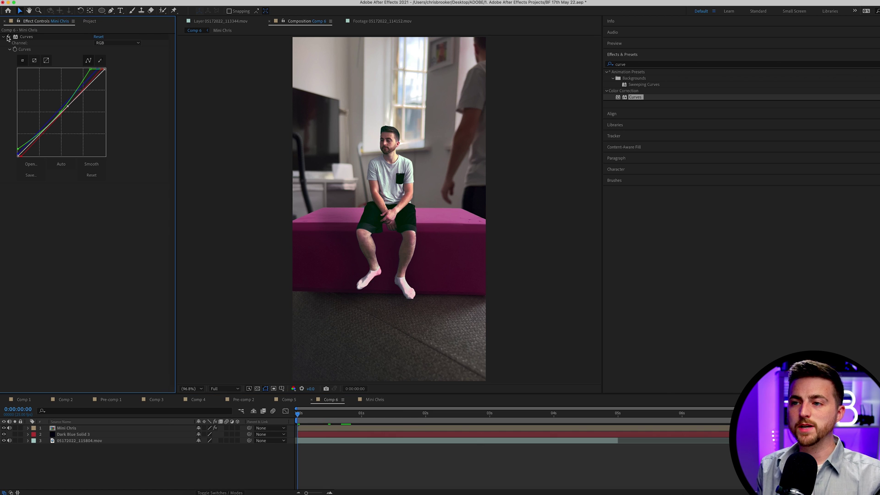
pyautogui.click(8, 37)
pyautogui.click(8, 37)
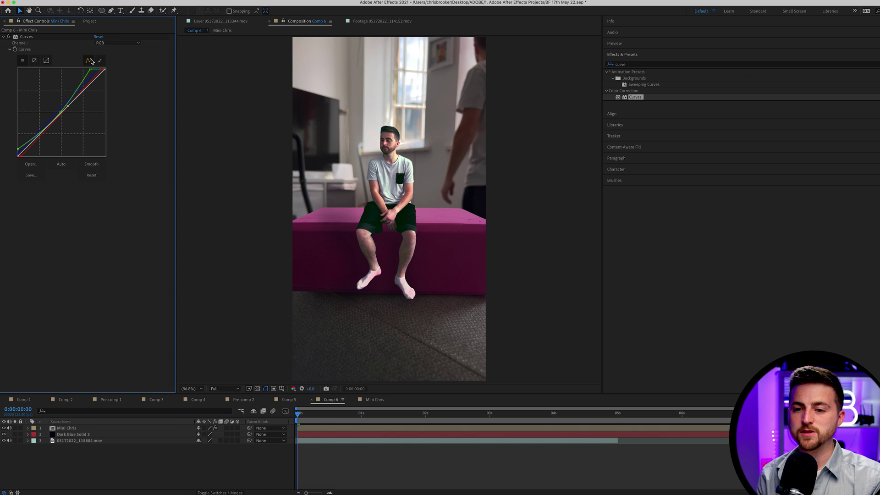
# - Duplicate the man's pre-composition layer and delete the Curves effect from the upper copy
pyautogui.click(81, 428)
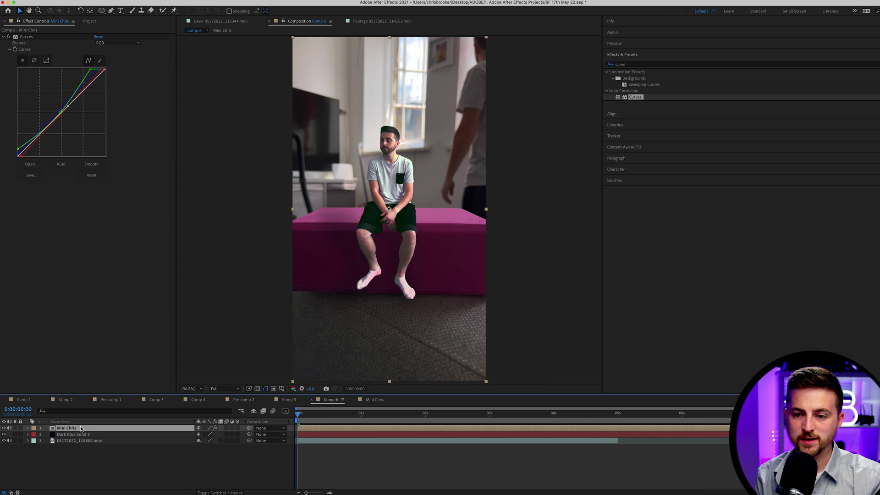
pyautogui.press('super+d')
pyautogui.click(27, 37)
pyautogui.press('Delete')
# - Set the uncorrected upper copy's opacity to 50% to soften the colour correction beneath it
pyautogui.press('t')
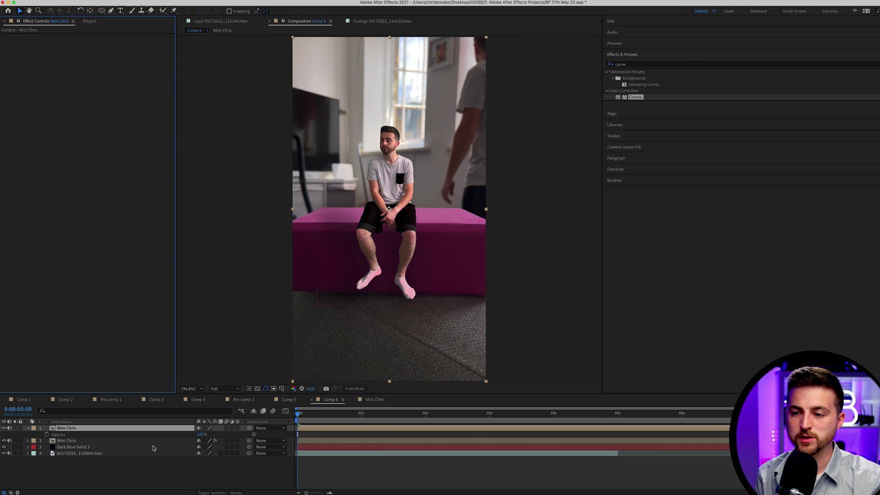
pyautogui.moveTo(176, 434); pyautogui.dragTo(94, 436)
pyautogui.moveTo(149, 434); pyautogui.dragTo(159, 435)
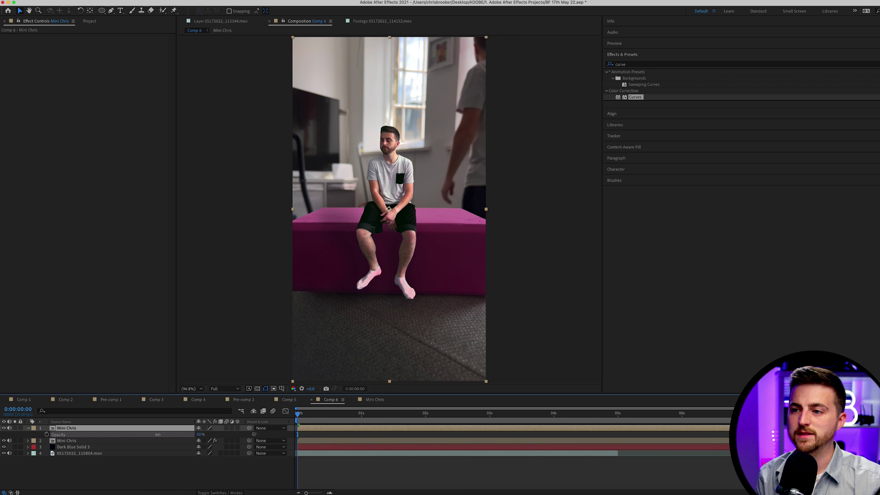
pyautogui.click(158, 435)
# - Toggle the upper copy's visibility in a close-up view to compare the blended colour with the full correction
pyautogui.scroll(3, 432, 187)
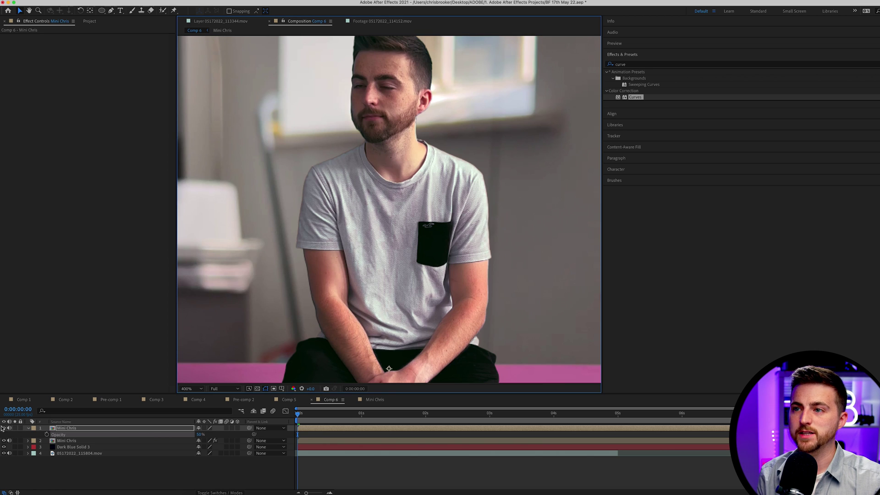
pyautogui.click(4, 429)
pyautogui.click(4, 428)
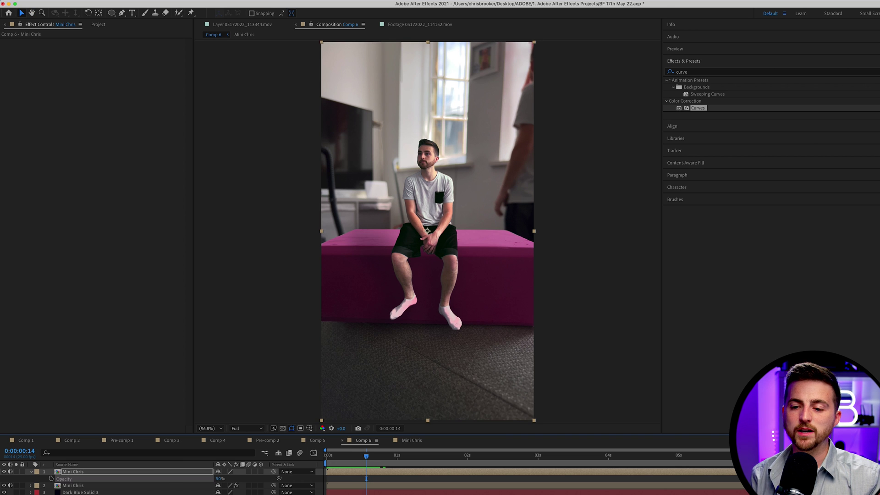
# - Pre-compose all of Comp 6's layers with the default name, moving all attributes, and enlarge the timeline area
pyautogui.rightClick(124, 472)
pyautogui.click(198, 492)
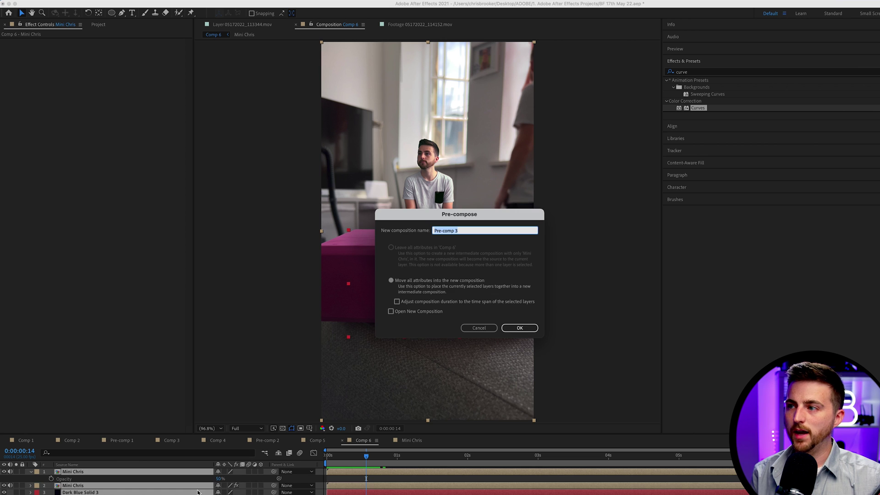
pyautogui.press('Return')
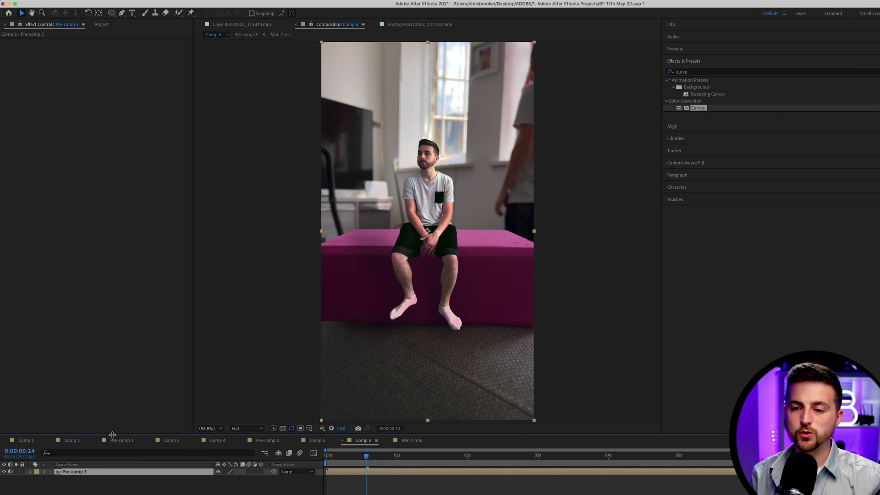
pyautogui.moveTo(113, 434); pyautogui.dragTo(111, 376)
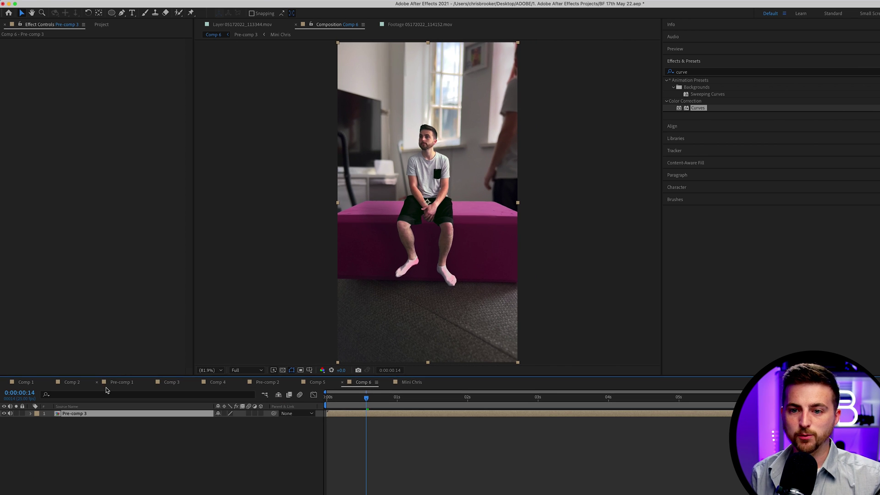
# - Add the expression wiggle(2,10) to Pre-comp 3's Position and preview the handheld camera shake
pyautogui.press('p')
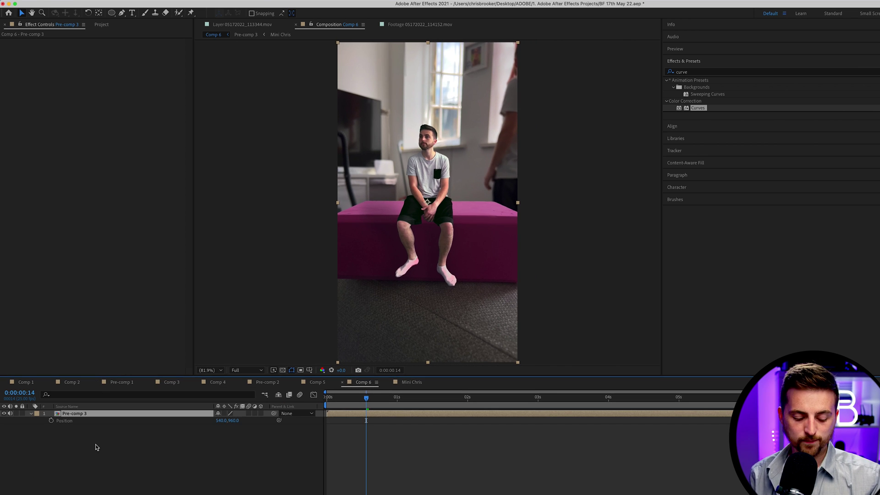
pyautogui.keyDown('alt'); pyautogui.click(52, 421); pyautogui.keyUp('alt')
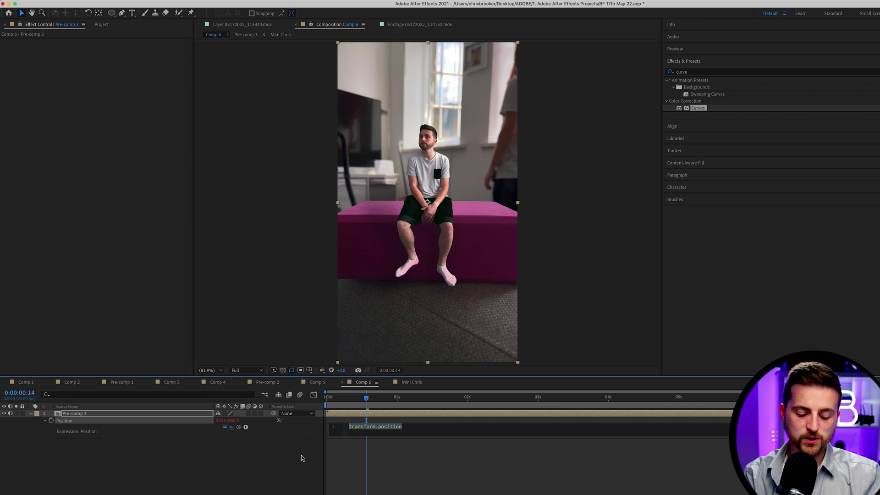
pyautogui.write('wiggle(2,10')
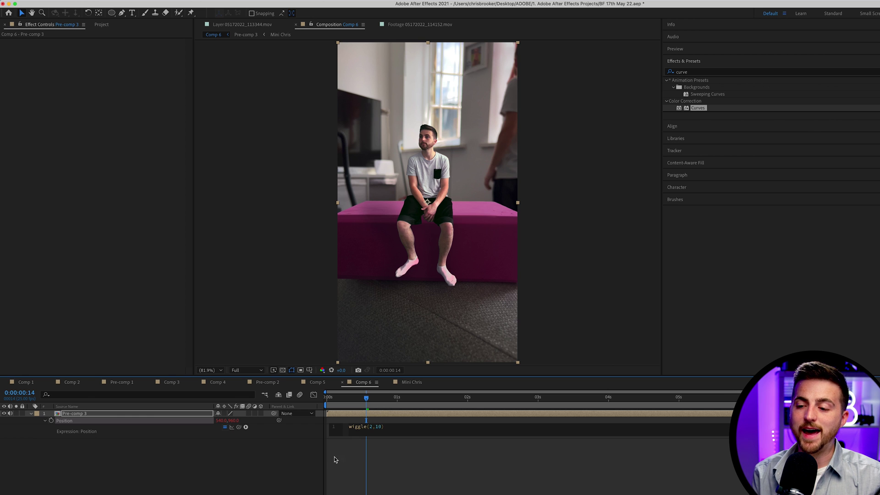
pyautogui.click(414, 461)
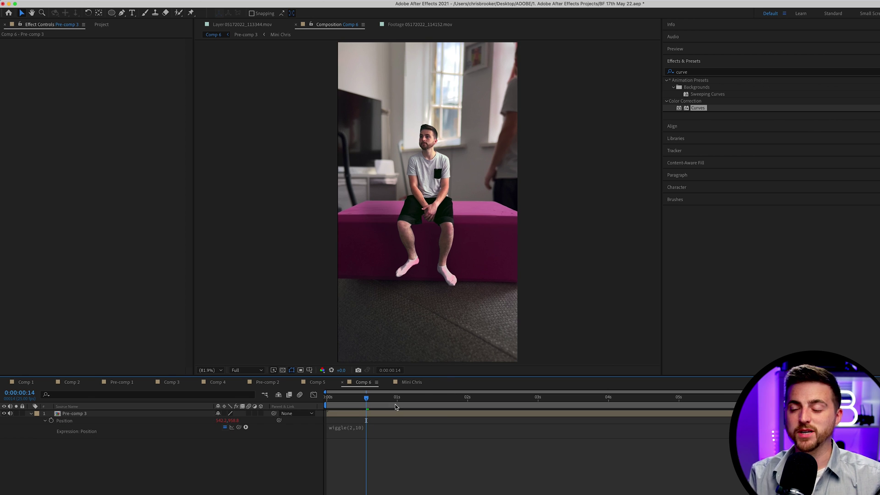
pyautogui.press('space')
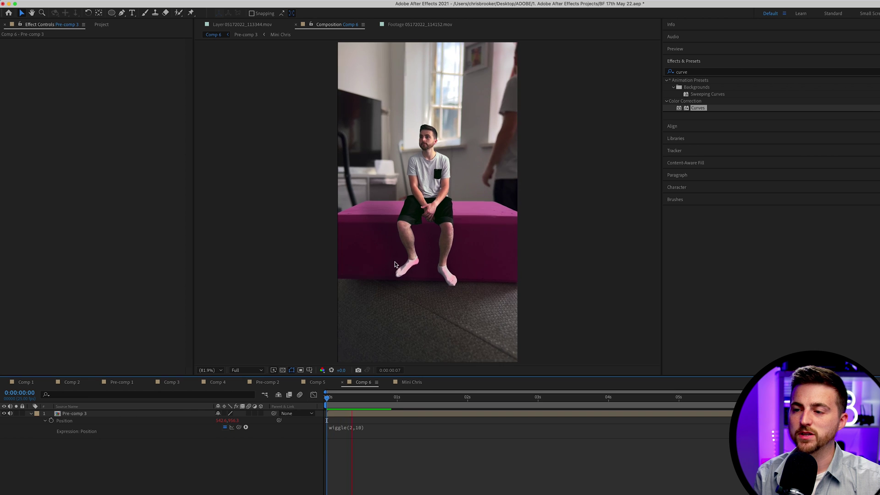
# - Try a stronger shake by changing the Position expression to wiggle(3,20) and previewing it
pyautogui.click(360, 428)
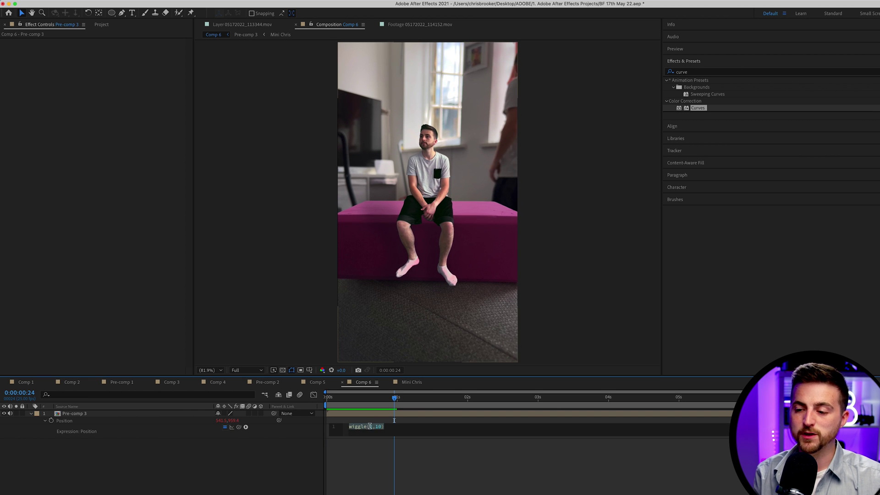
pyautogui.click(370, 426)
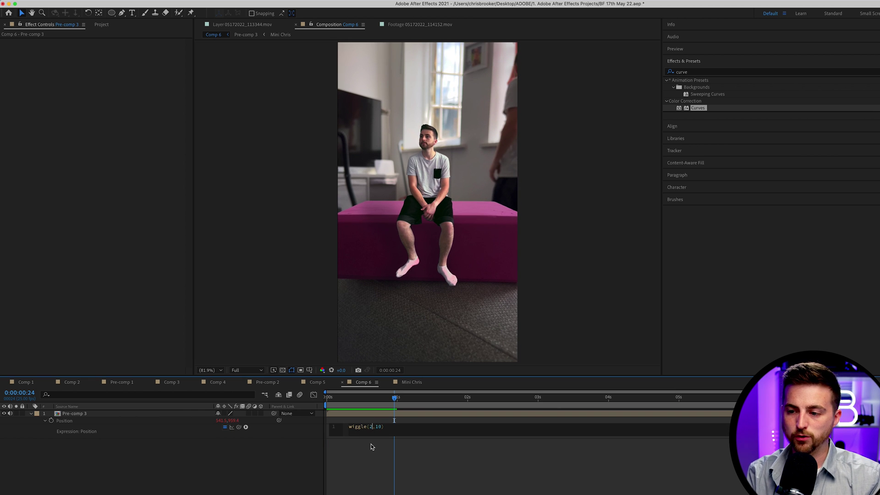
pyautogui.press('BackSpace')
pyautogui.write('2')
pyautogui.click(370, 443)
pyautogui.press('space')
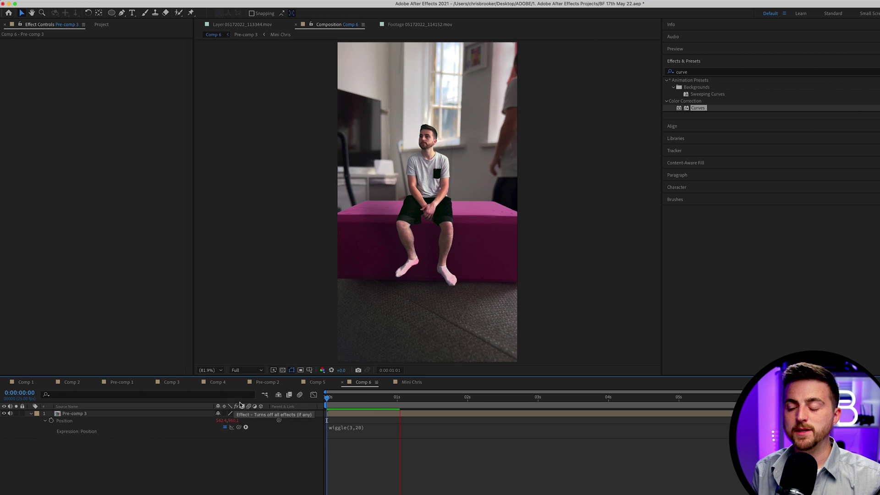
pyautogui.press('space')
# - Set Pre-comp 3's Position expression to wiggle(2,15) and preview the motion
pyautogui.click(356, 433)
pyautogui.click(371, 428)
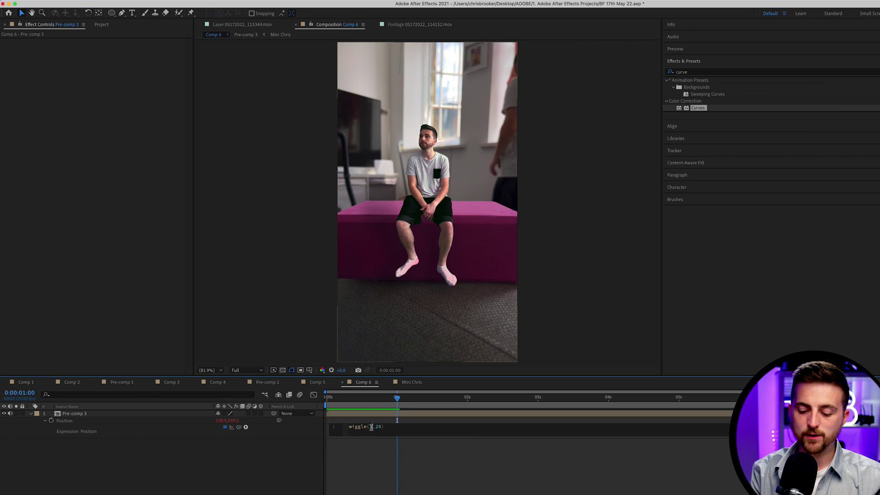
pyautogui.click(376, 450)
pyautogui.press('space')
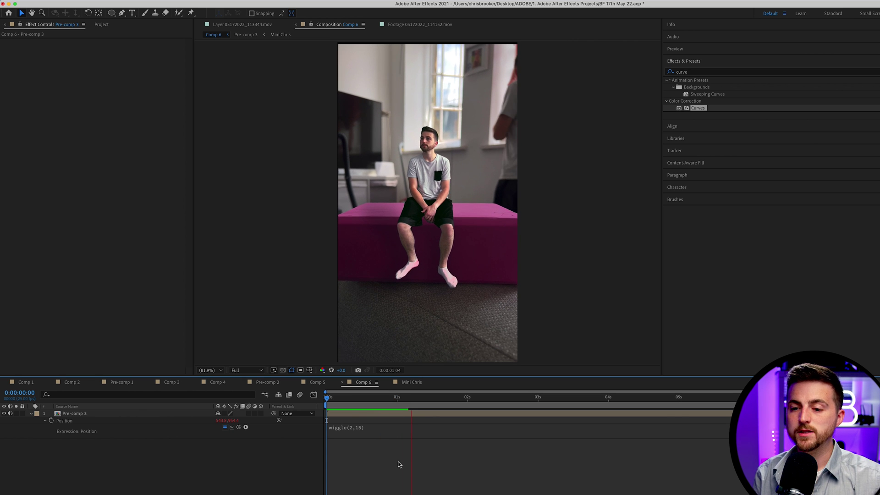
# - Search the effects for "motion" and apply Motion Tile to the Pre-comp 3 layer
pyautogui.click(250, 413)
pyautogui.click(685, 72)
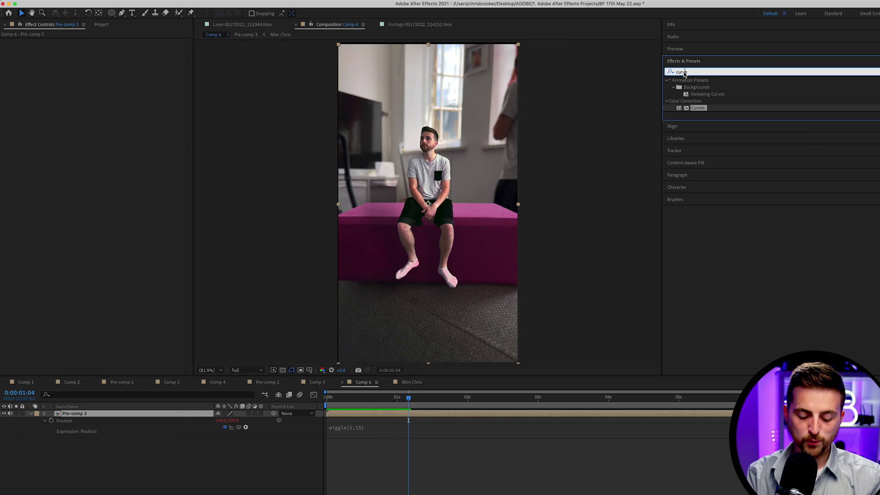
pyautogui.write('motion')
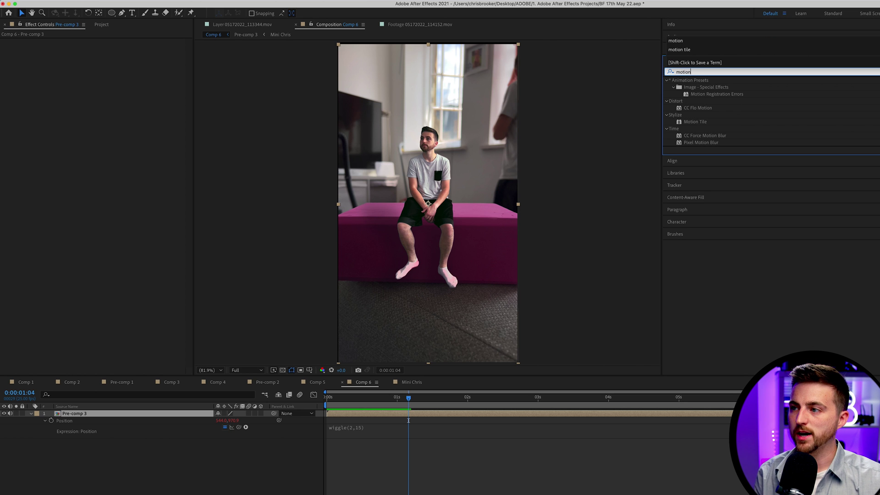
pyautogui.click(688, 123)
pyautogui.moveTo(207, 394); pyautogui.dragTo(95, 415)
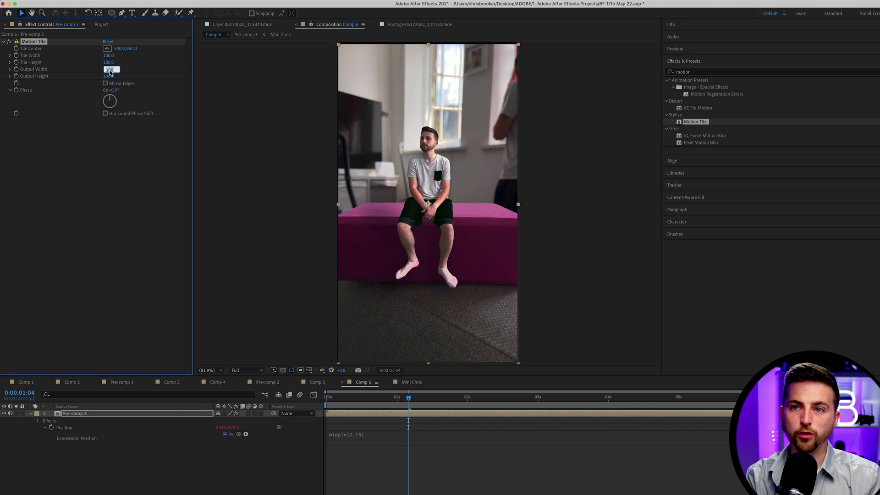
# - Set Motion Tile's Output Width and Output Height to 300 and enable Mirror Edges
pyautogui.write('300')
pyautogui.press('Tab')
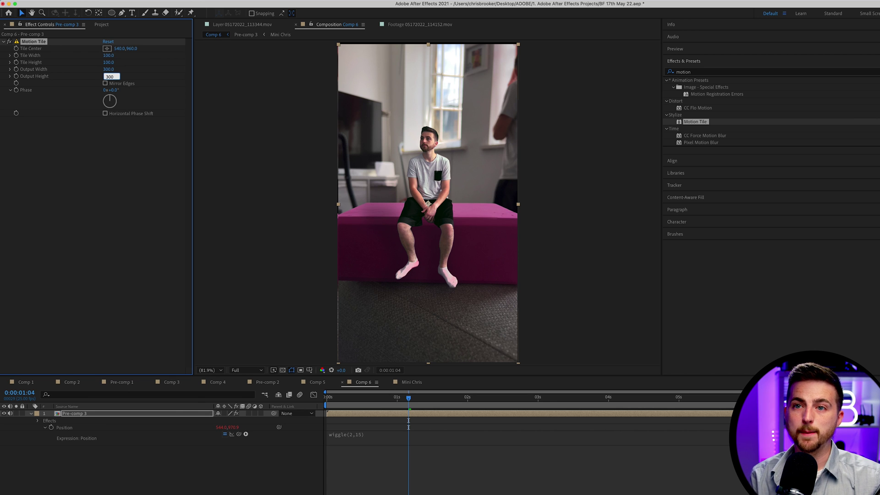
pyautogui.press('Tab')
pyautogui.click(106, 84)
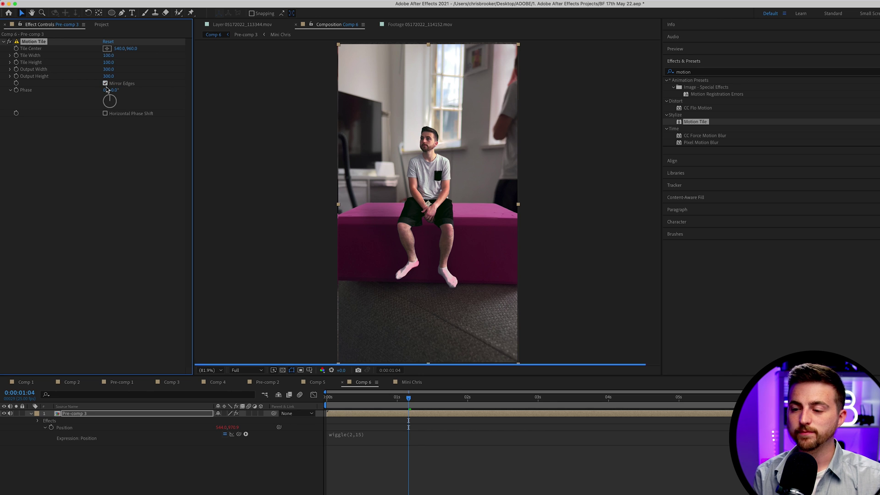
pyautogui.click(434, 478)
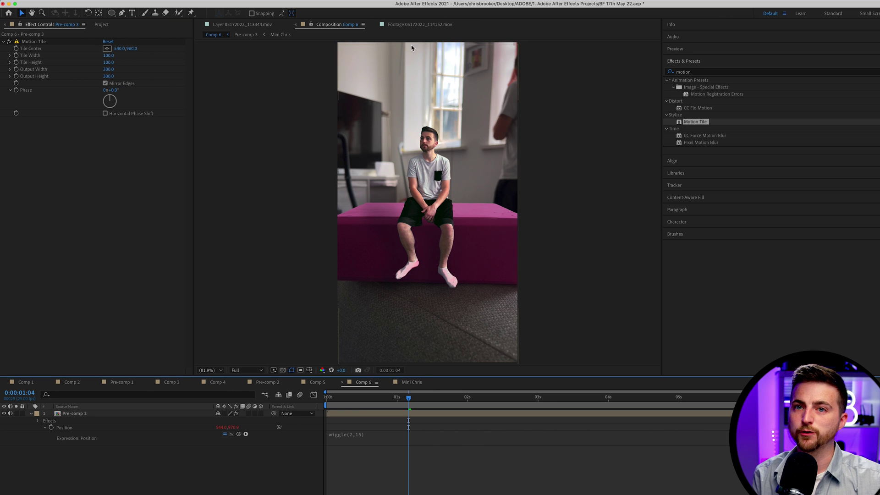
# - Toggle Motion Tile off and on in a close-up of the frame's edges to compare them, and return to the full-frame view
pyautogui.click(10, 42)
pyautogui.scroll(4, 354, 46)
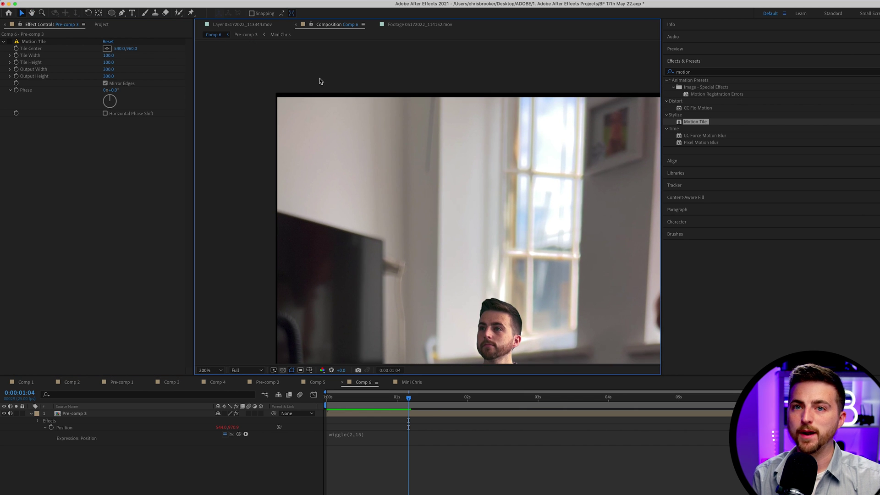
pyautogui.click(10, 42)
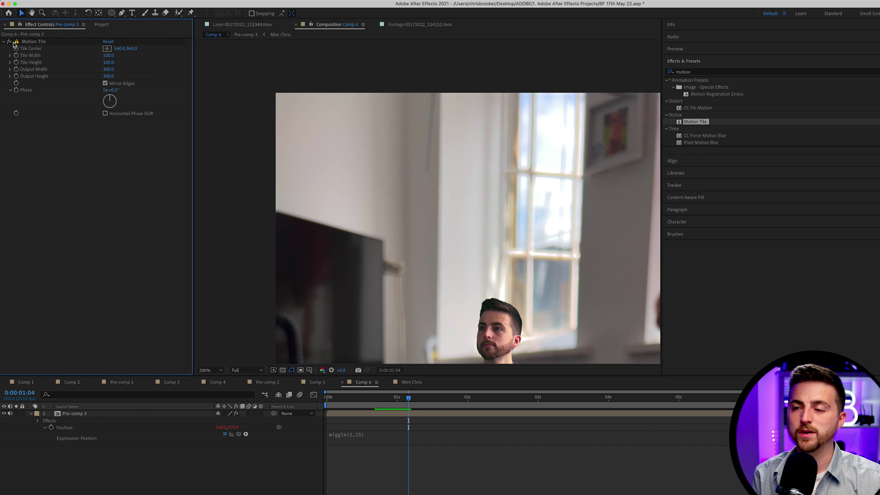
pyautogui.click(221, 371)
pyautogui.click(222, 388)
pyautogui.click(446, 469)
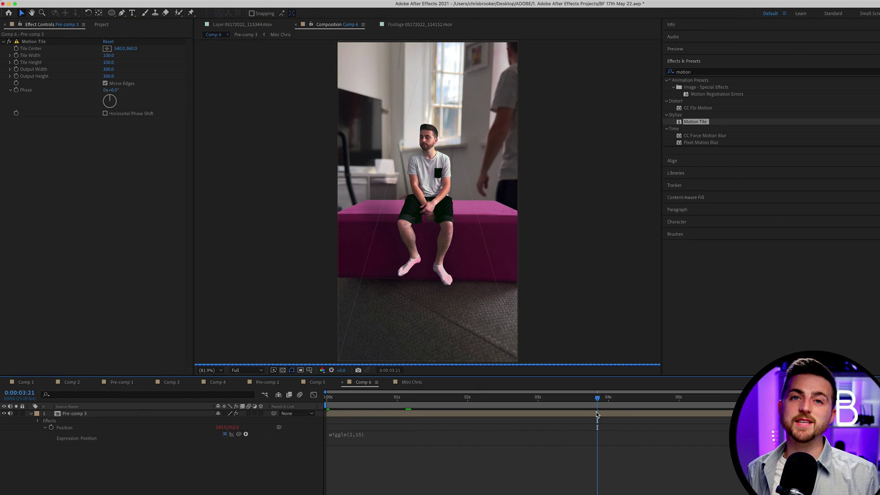